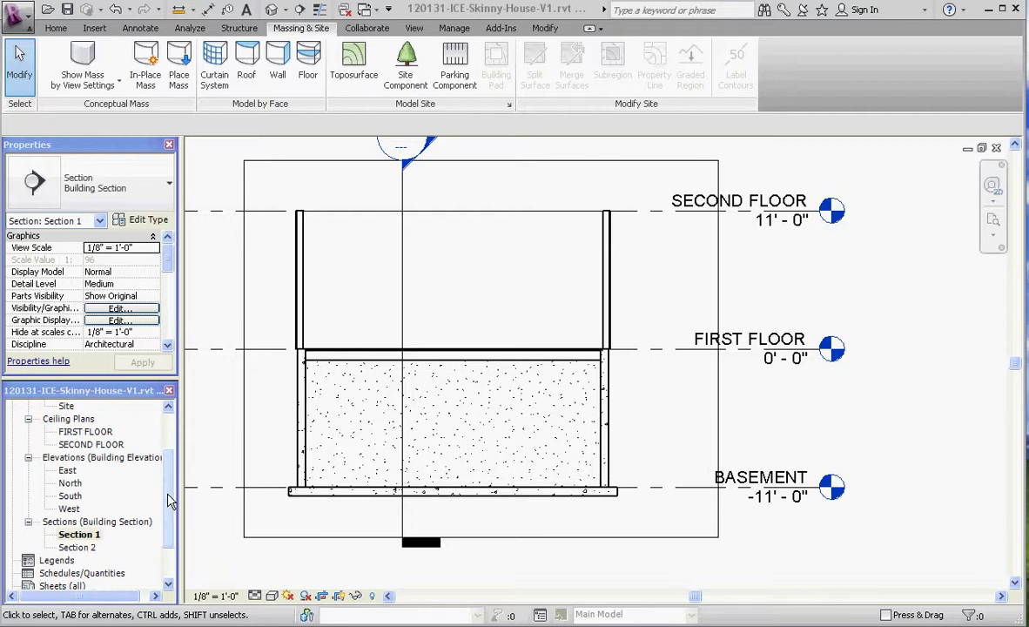
Step: Scroll the Project Browser up toward FIRST FLOOR under Floor Plans
scroll(143, 461, "up", 2)
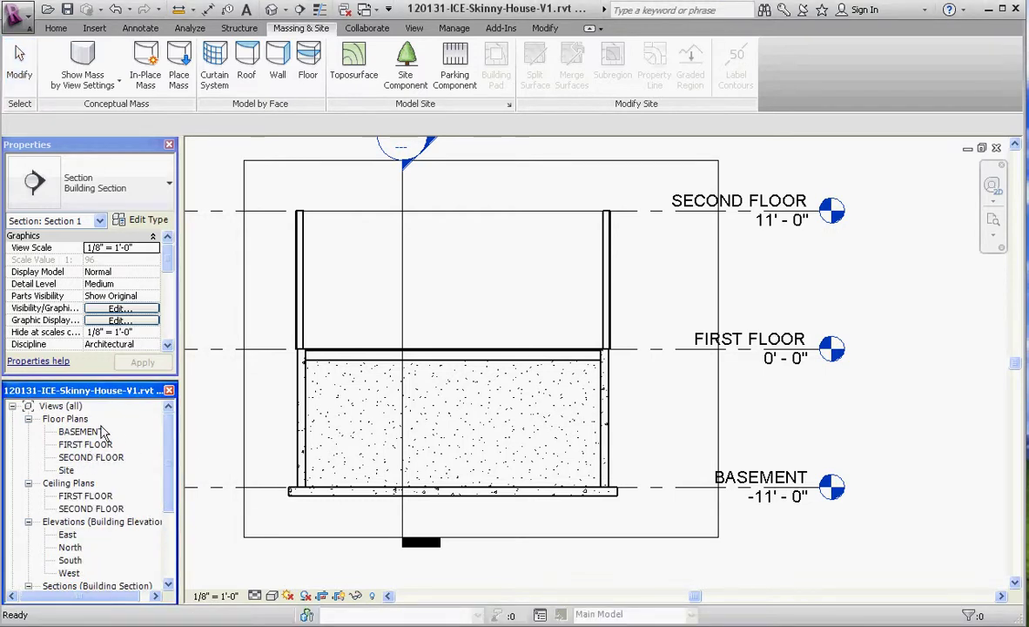
double_click(72, 443)
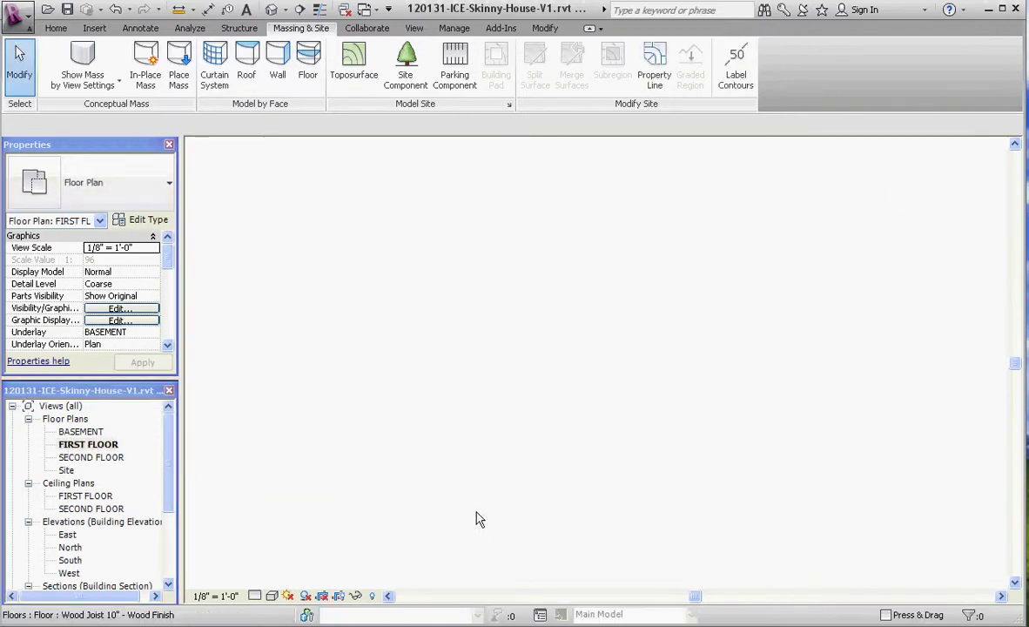
scroll(380, 213, "down", 5)
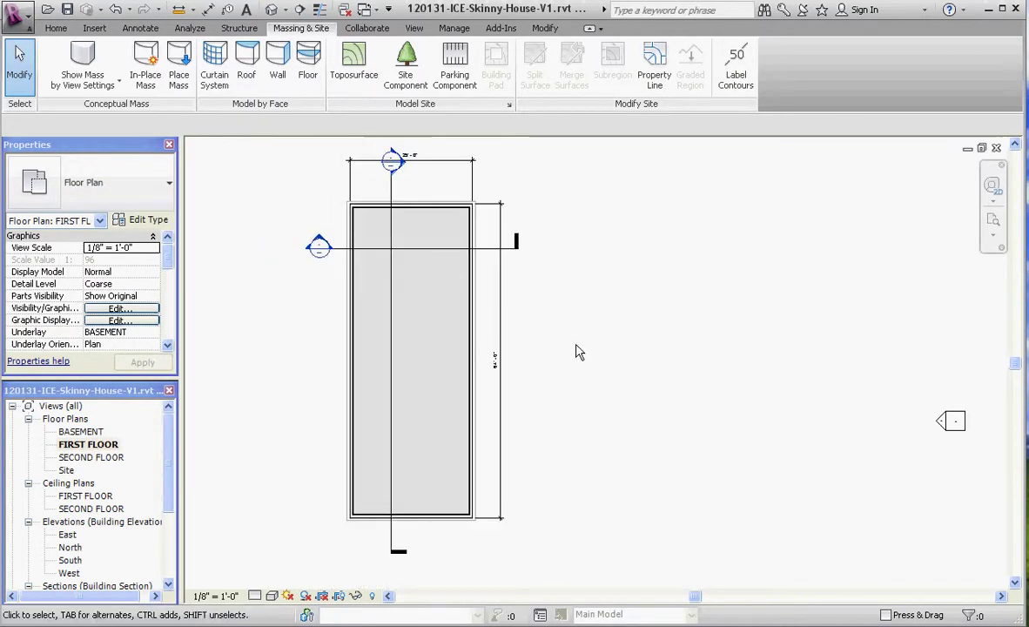
scroll(402, 223, "up", 1)
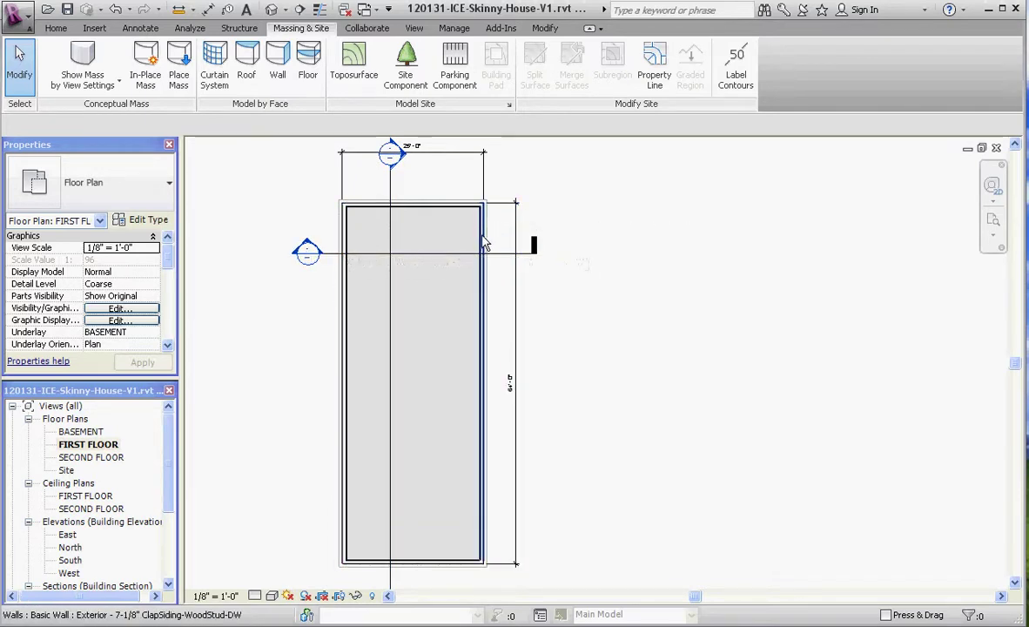
scroll(478, 287, "down", 2)
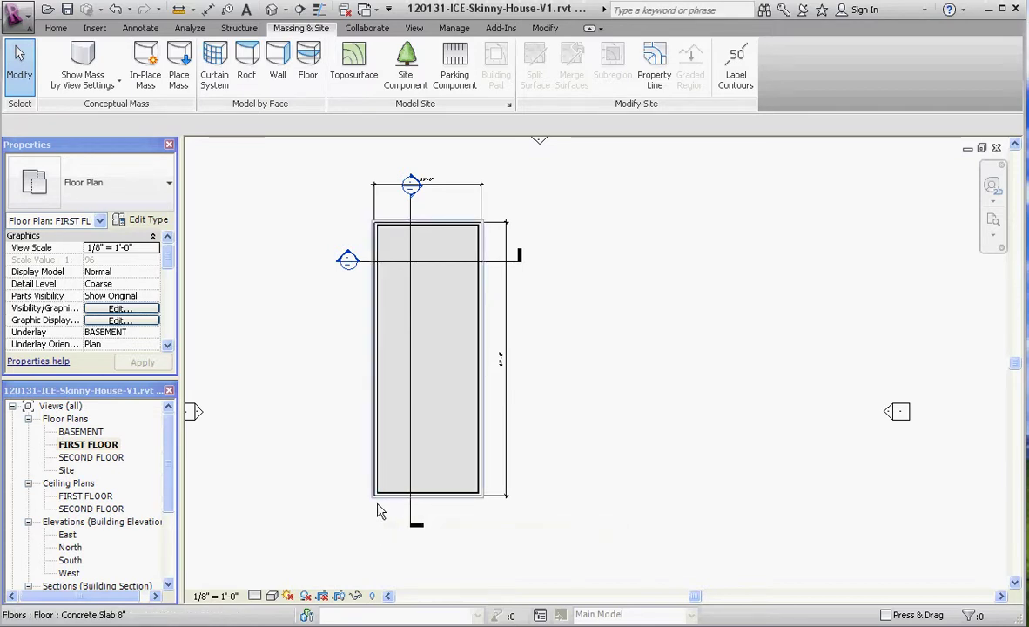
scroll(510, 376, "up", 1)
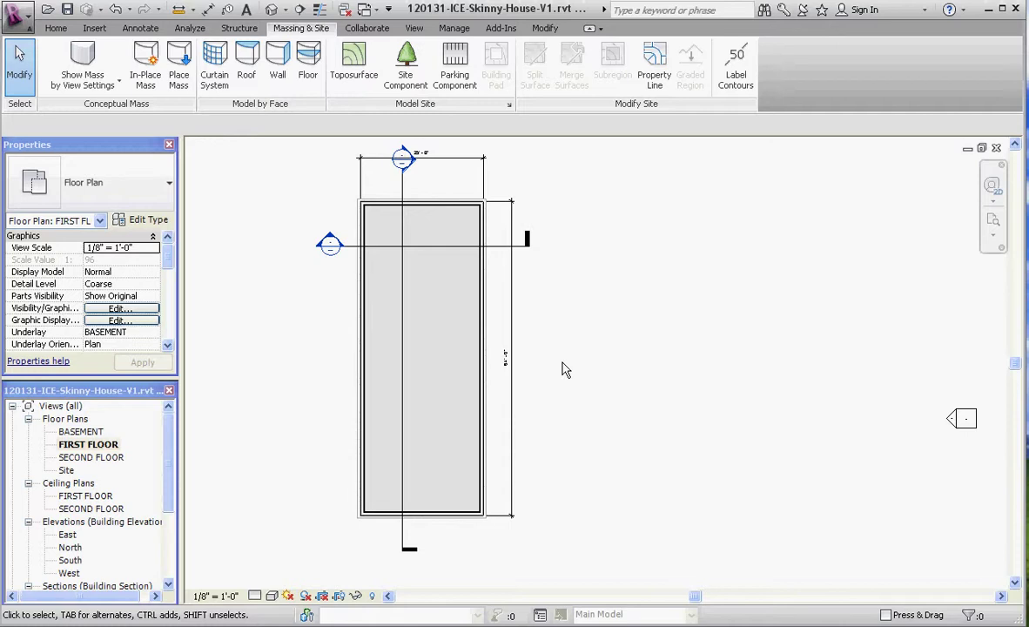
scroll(539, 392, "down", 1)
scroll(548, 365, "down", 1)
scroll(556, 342, "up", 1)
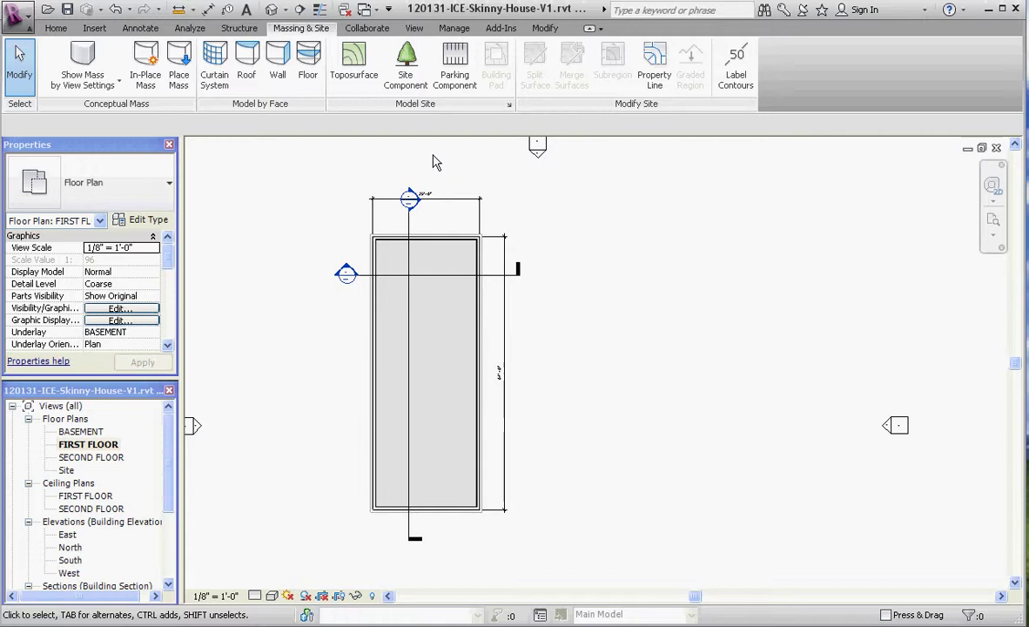
scroll(414, 429, "down", 1)
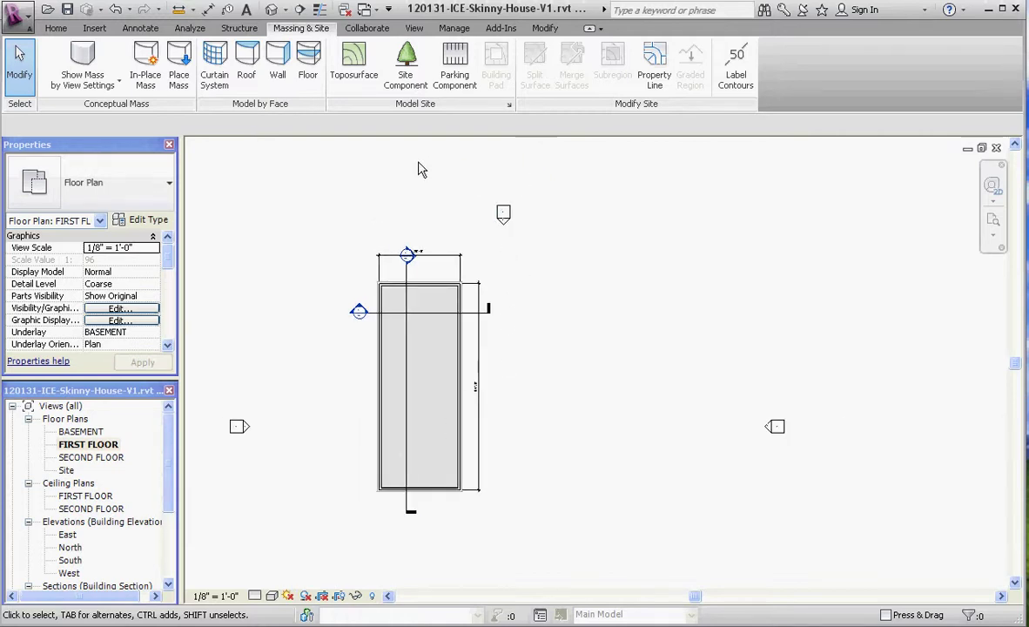
Step: Start a new toposurface from Massing & Site, then open the Site floor plan
left_click(55, 29)
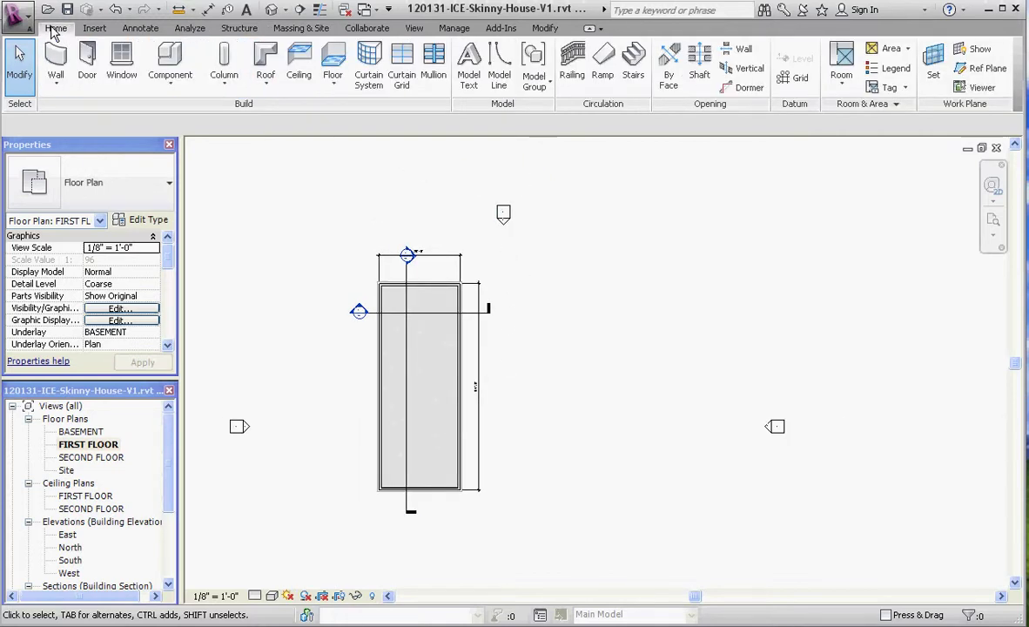
left_click(309, 29)
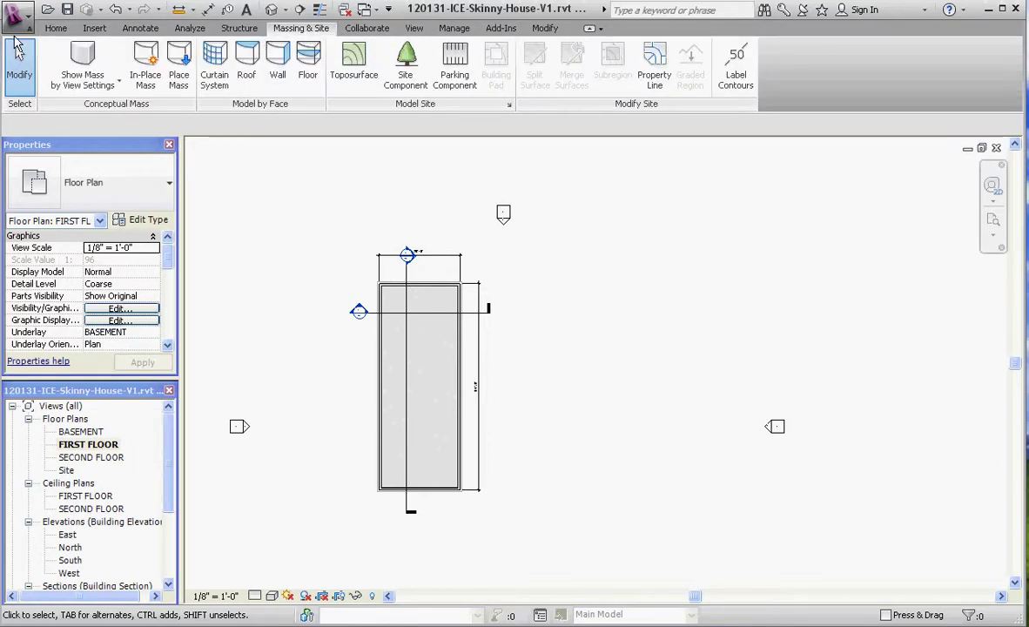
left_click(354, 63)
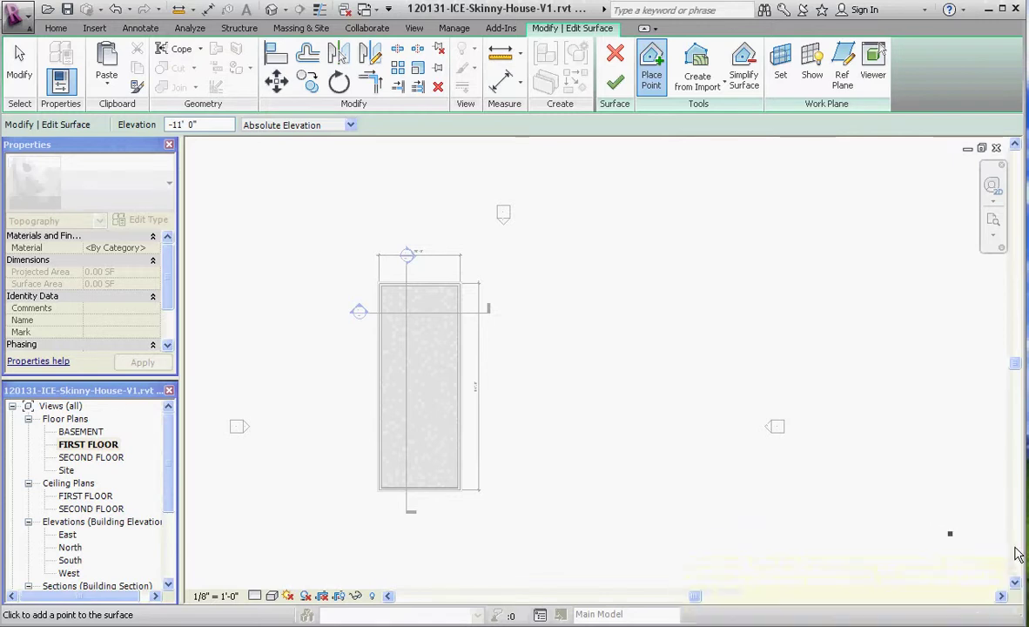
key("Escape")
left_click(67, 470)
left_click(70, 474)
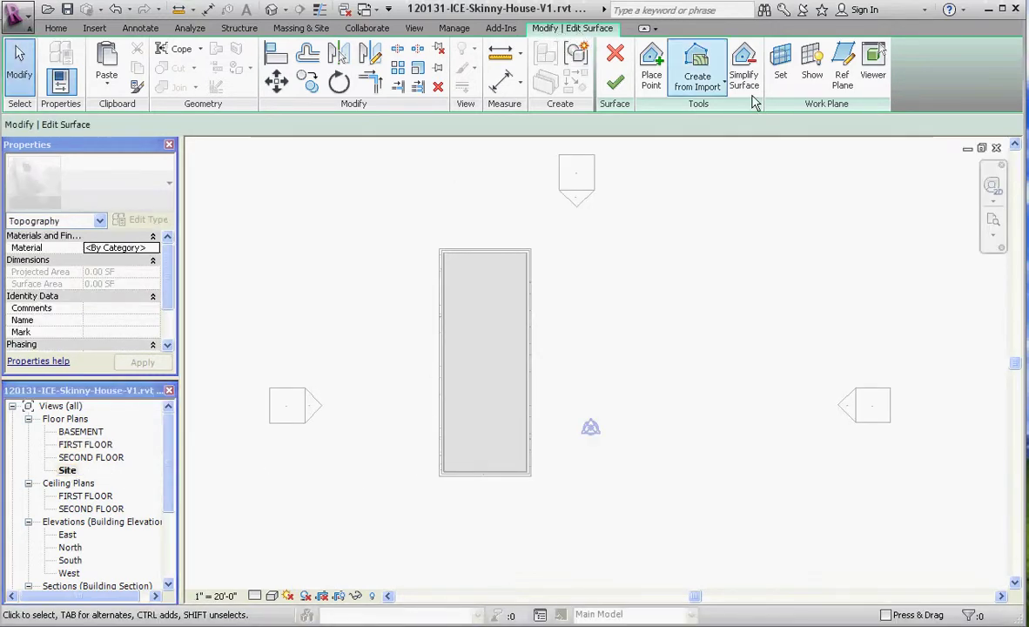
Step: Turn on Place Point and set the point elevation to 5'
left_click(654, 71)
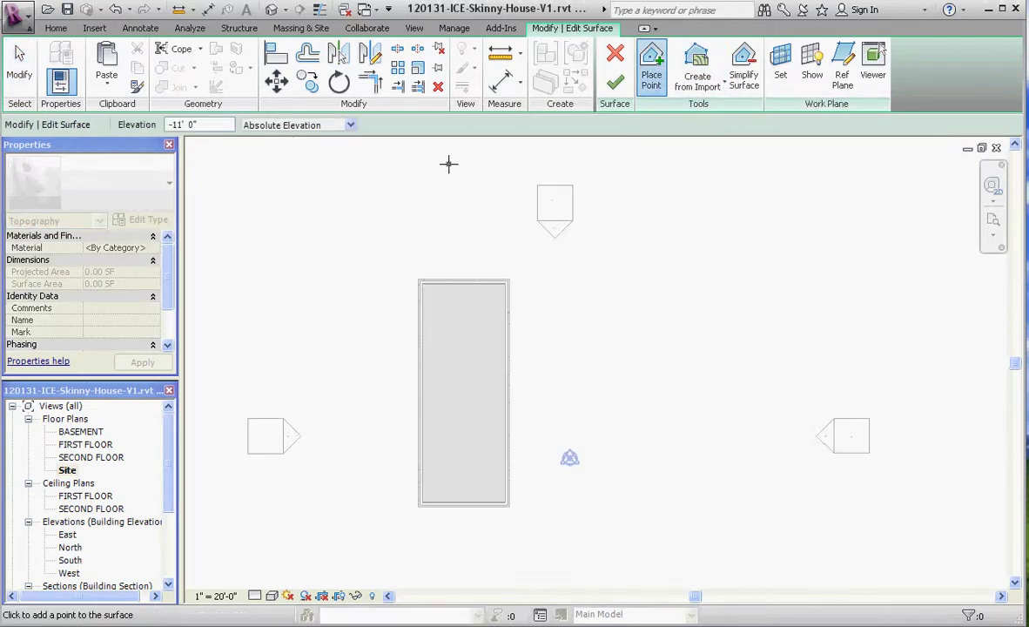
scroll(447, 165, "up", 2)
left_click_drag(199, 122, 123, 123)
type("5")
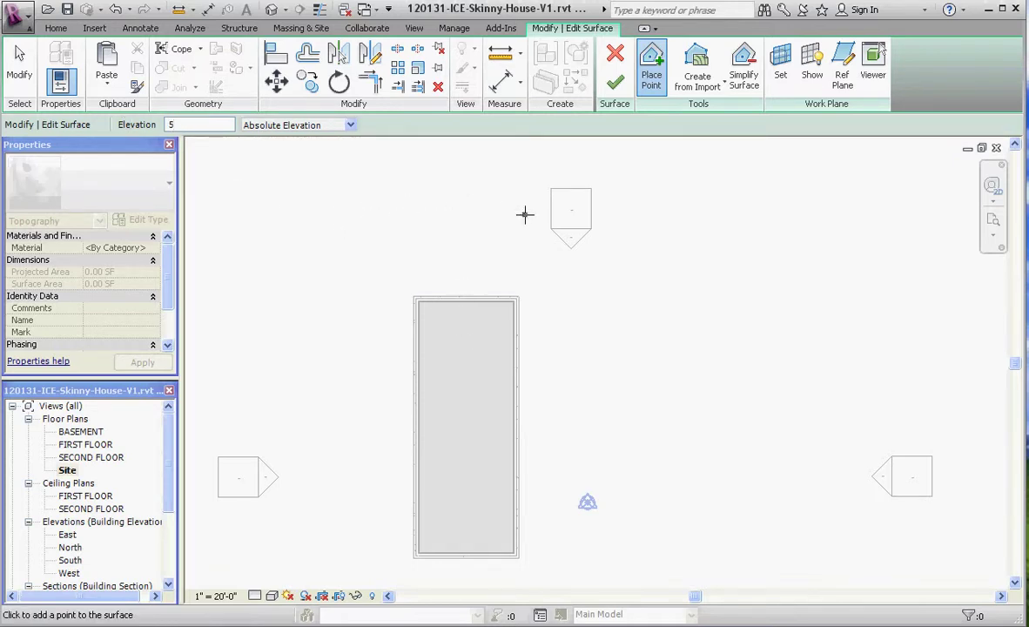
Step: Place six 5' points across the back of the site, then set elevation to 0'
left_click(345, 211)
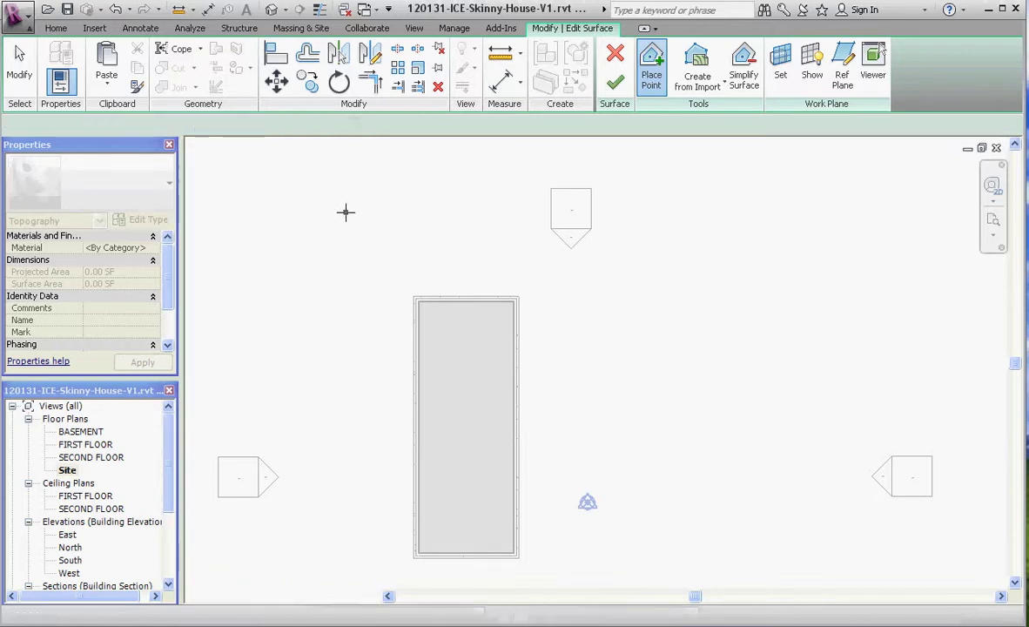
left_click(423, 209)
left_click(511, 215)
left_click(579, 221)
left_click(609, 227)
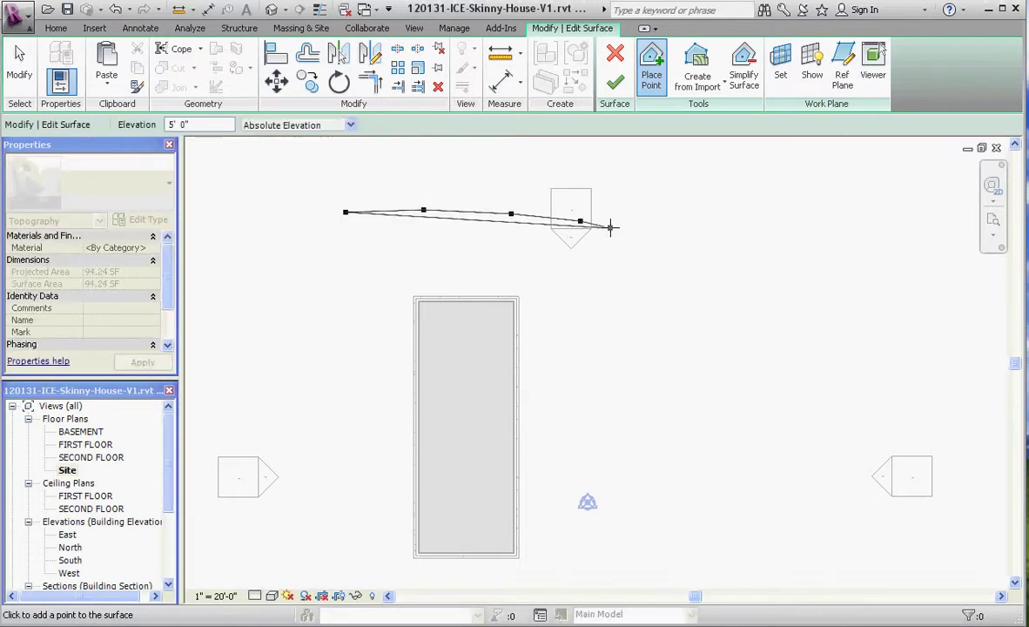
left_click(309, 237)
left_click_drag(212, 122, 114, 124)
type("0")
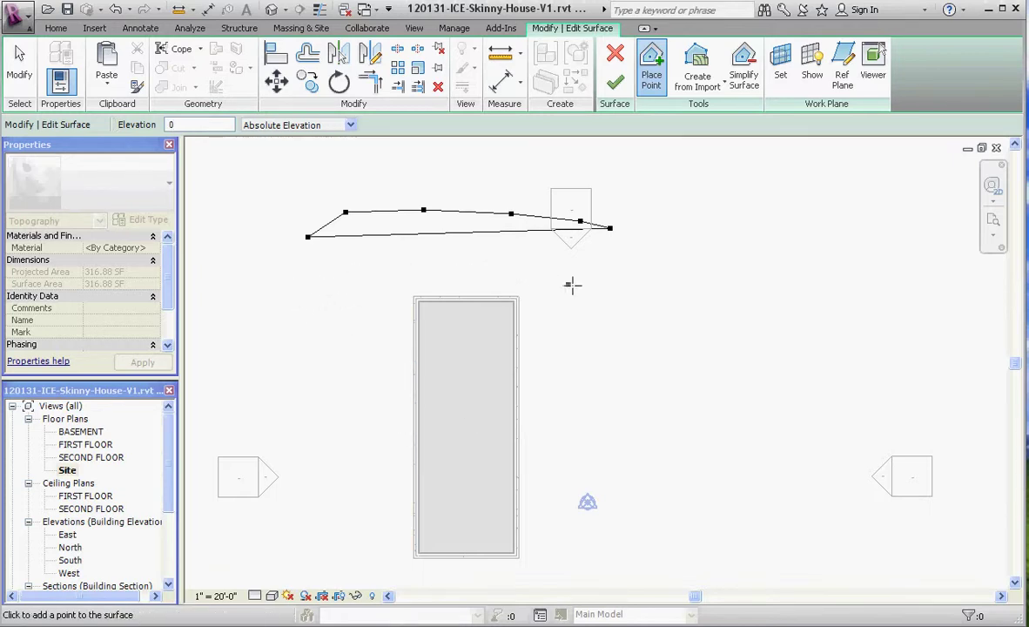
Step: Place twelve 0' points behind the house, down the right side and across its middle
left_click(304, 295)
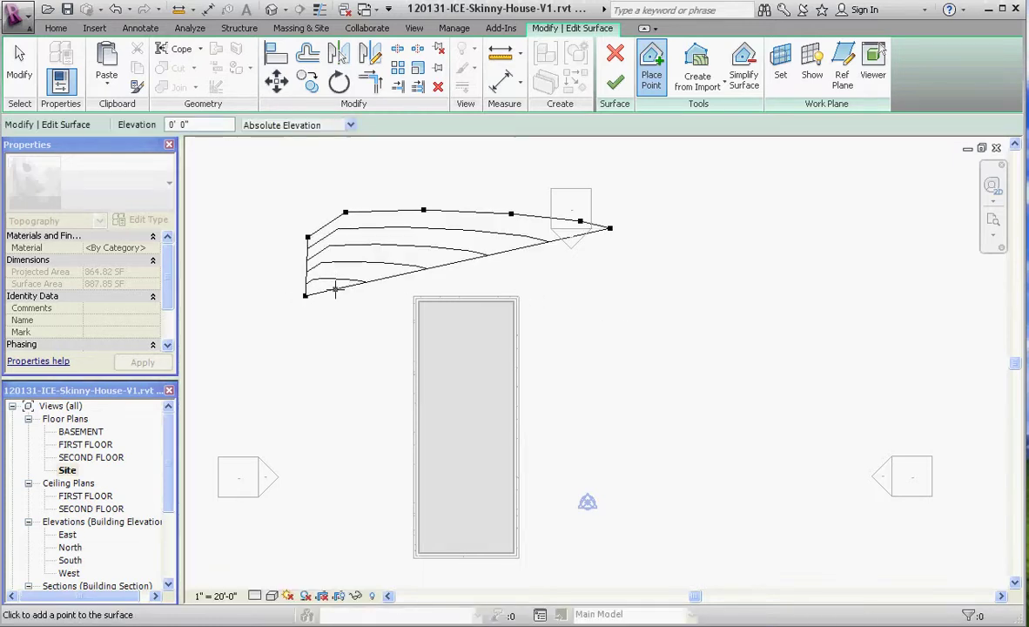
left_click(393, 275)
left_click(481, 270)
left_click(571, 285)
left_click(615, 312)
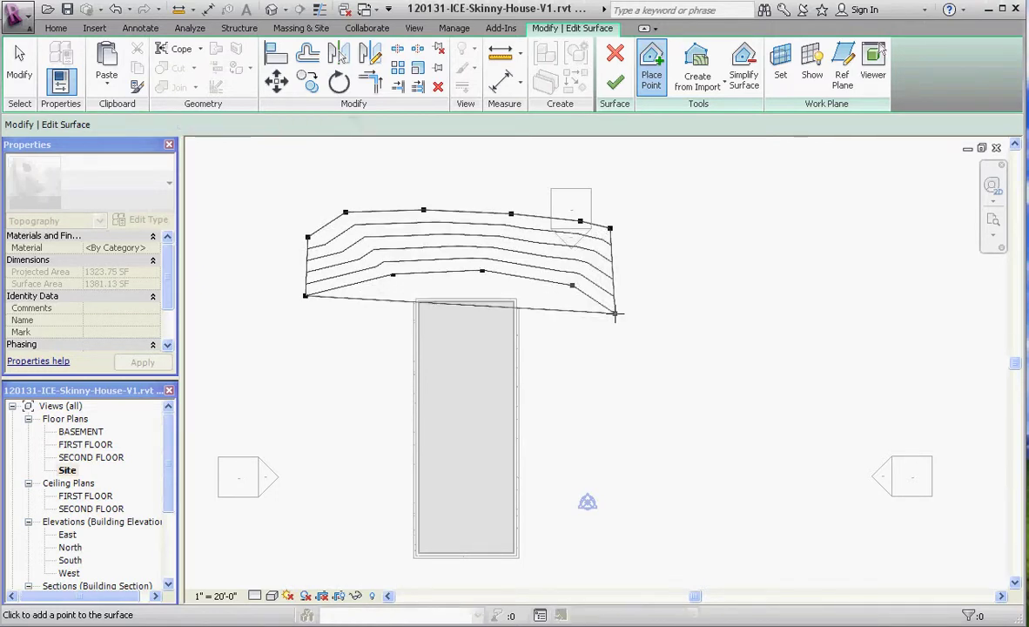
left_click(616, 374)
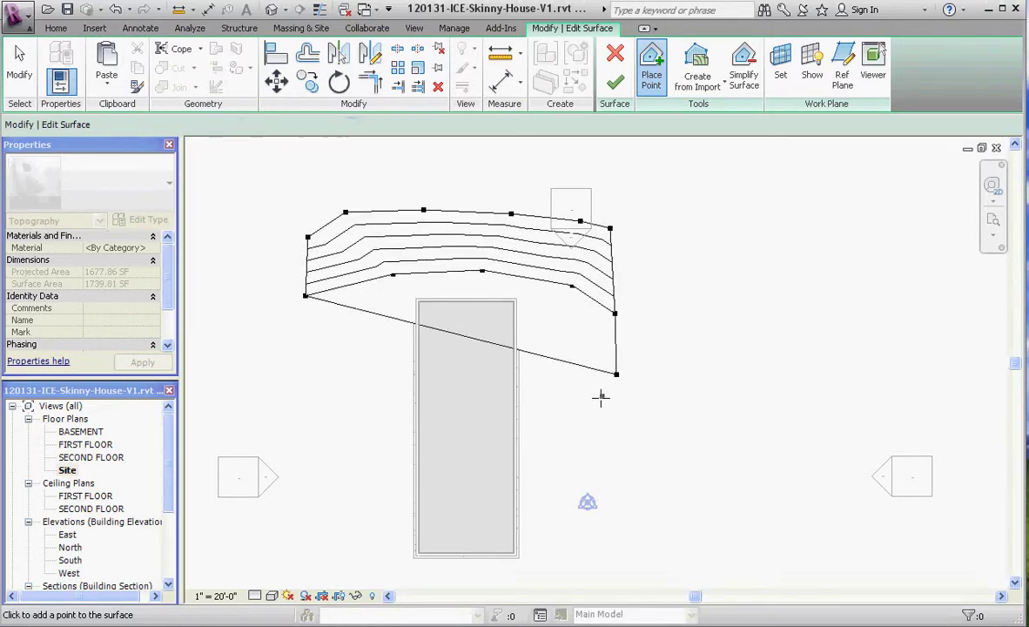
left_click(590, 404)
left_click(552, 426)
left_click(482, 432)
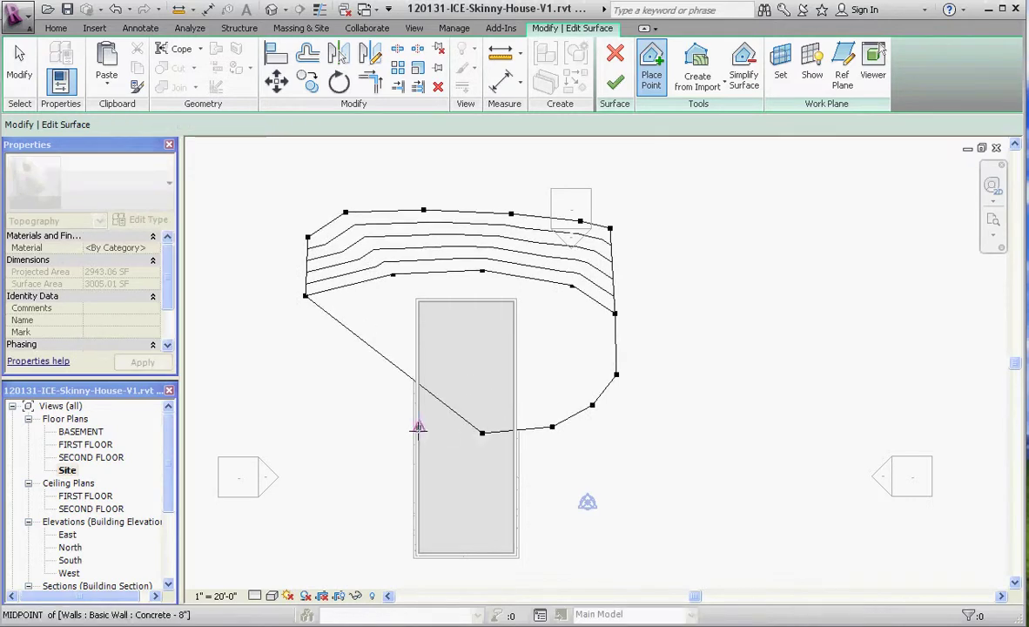
left_click(398, 432)
left_click(360, 419)
left_click(306, 384)
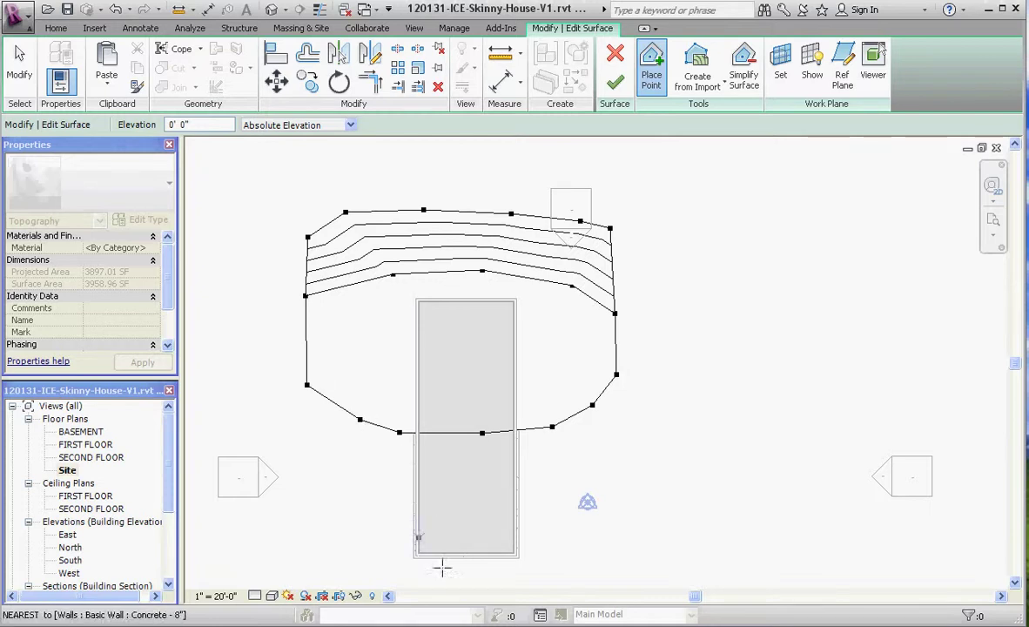
Step: Set elevation to -5' and place two points each at lower left and lower right
left_click(201, 124)
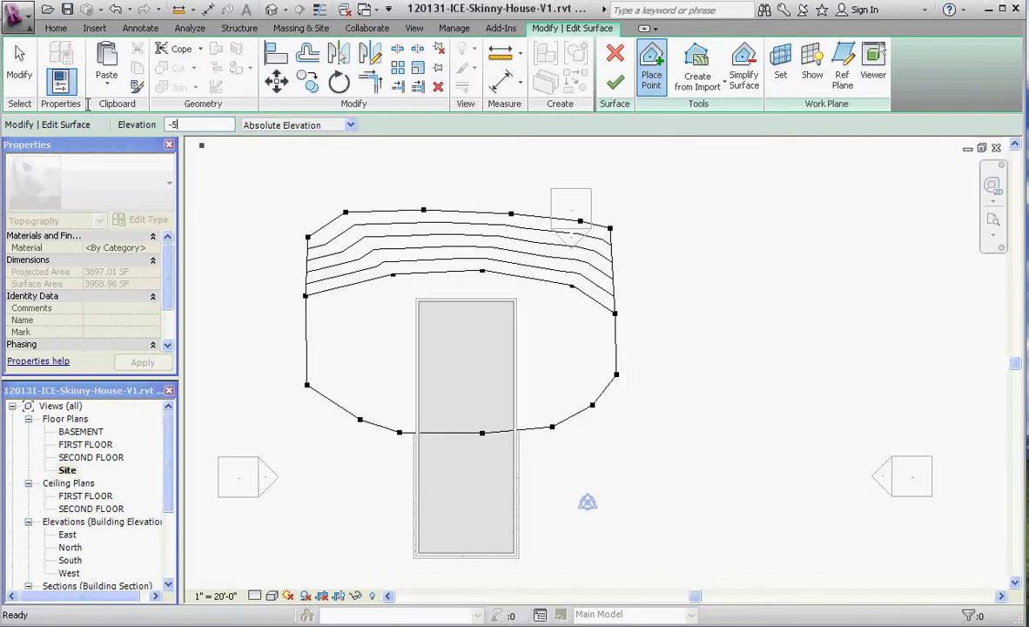
type("-5")
key("Return")
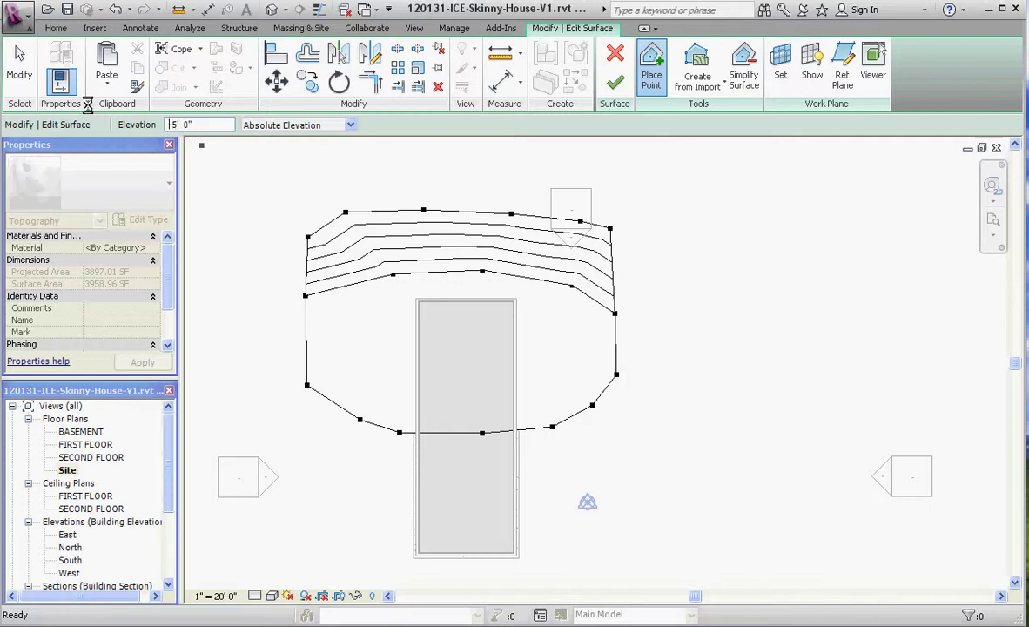
left_click(307, 459)
left_click(366, 485)
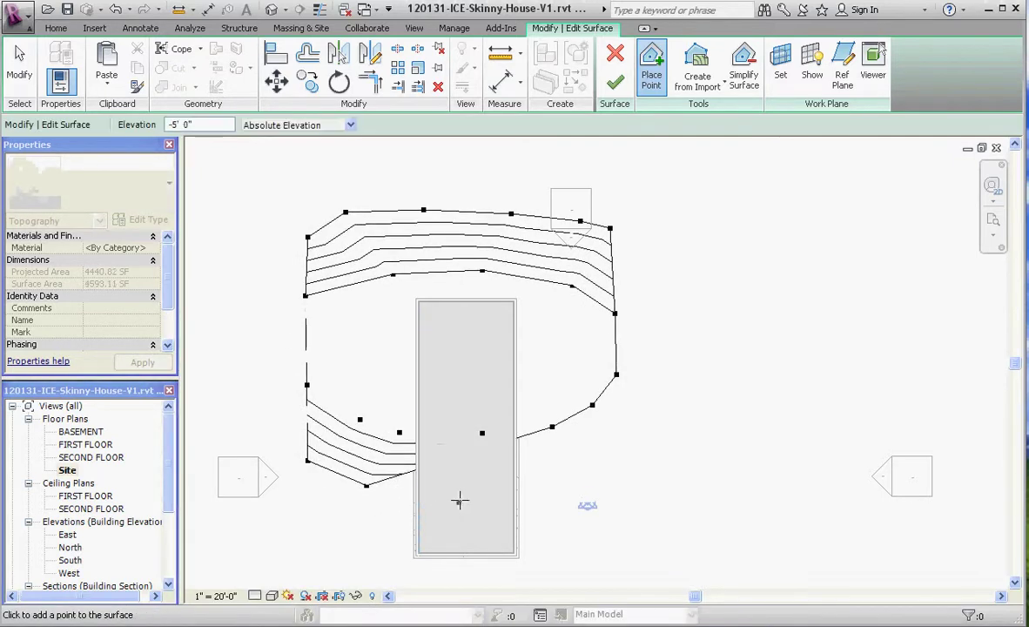
left_click(567, 494)
left_click(620, 489)
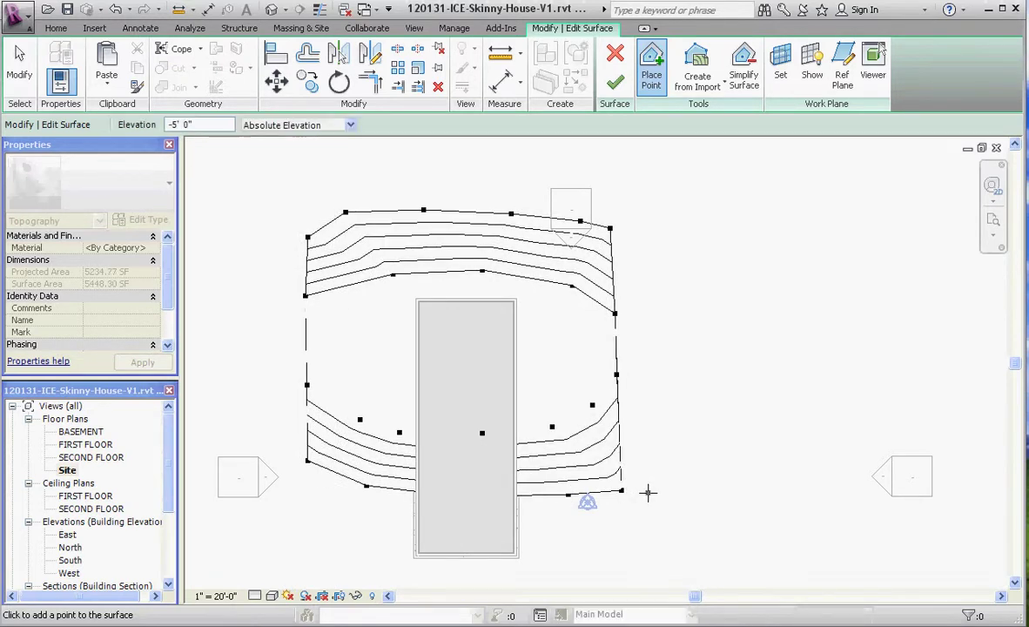
Step: Set elevation to -11' and place four points along the front of the site
left_click(200, 123)
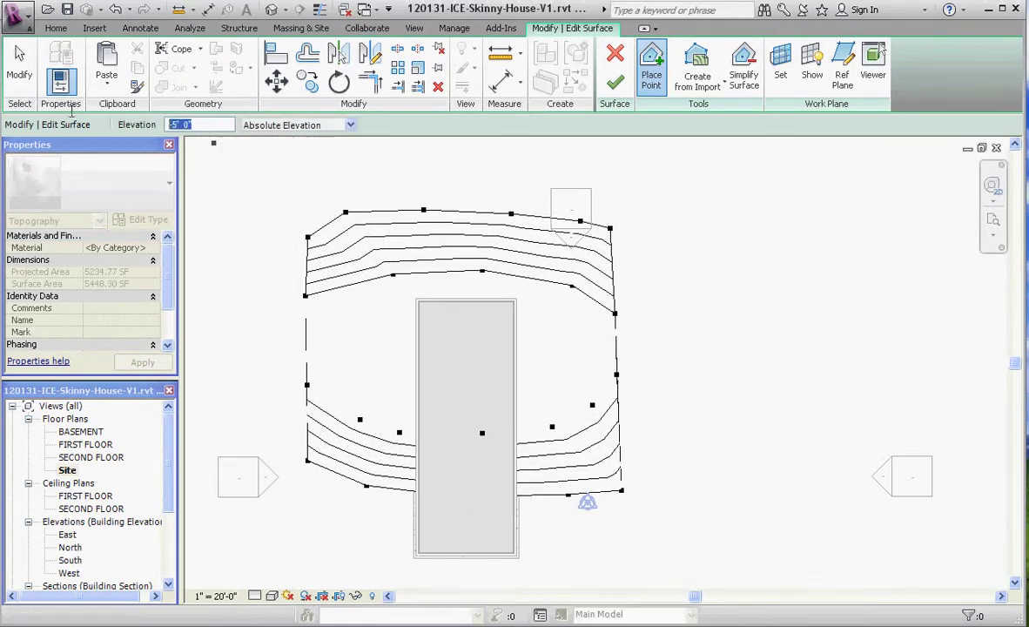
type("-")
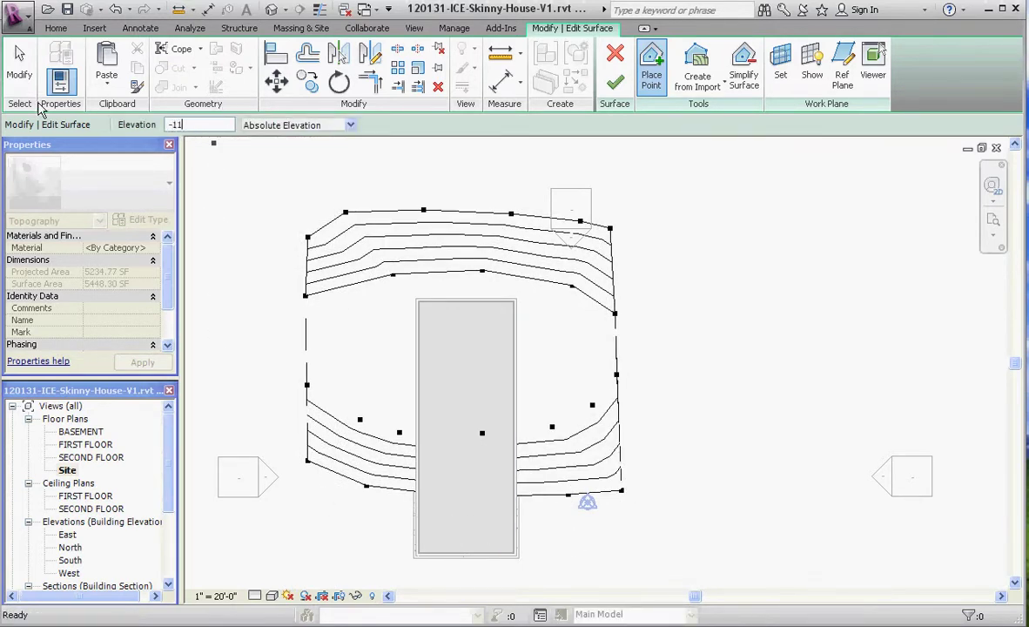
type("11")
left_click(308, 558)
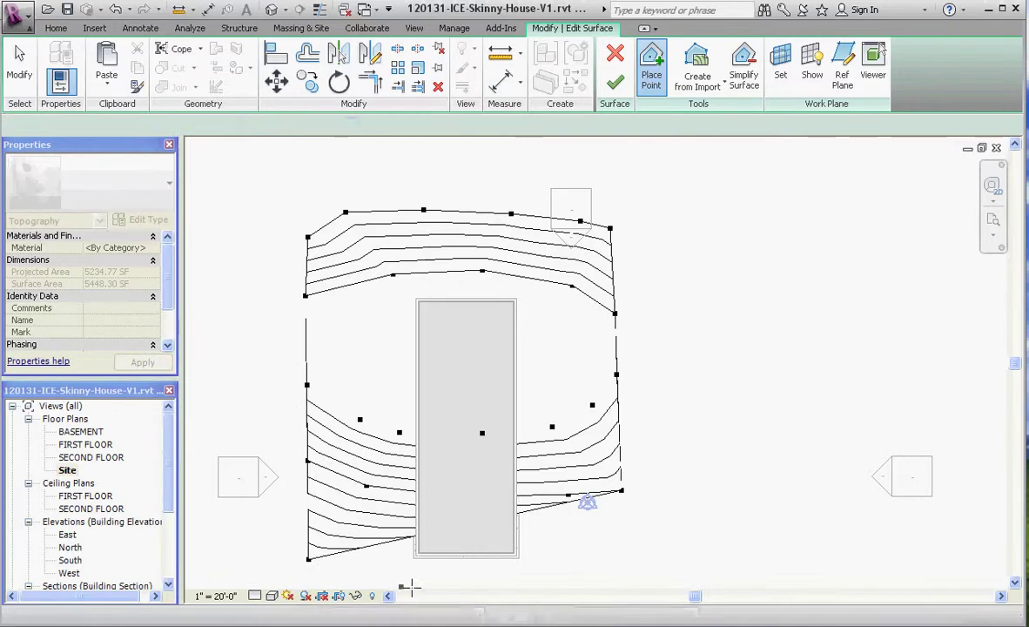
left_click(431, 580)
left_click(530, 575)
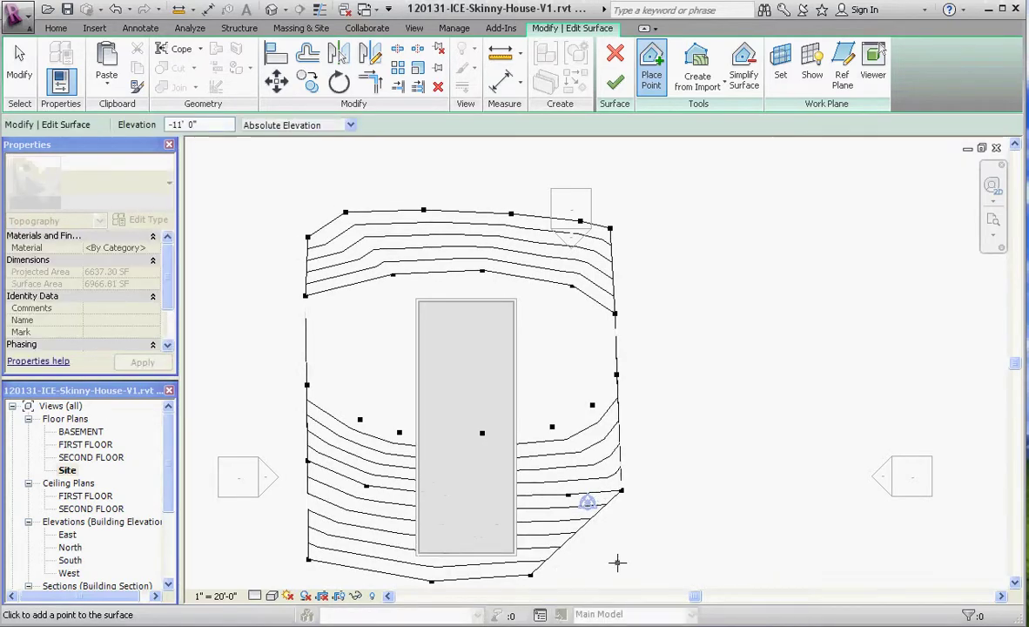
left_click(617, 562)
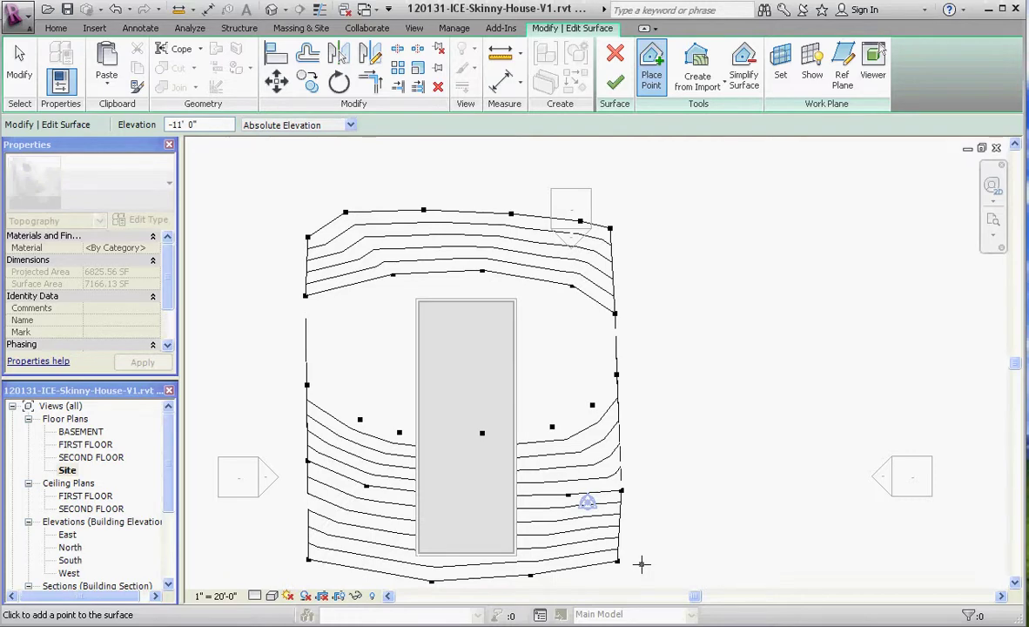
Step: Stop placing points and nudge the -5' interior point on the left slope
key("Escape")
key("Escape")
scroll(449, 547, "down", 2)
scroll(450, 547, "up", 3)
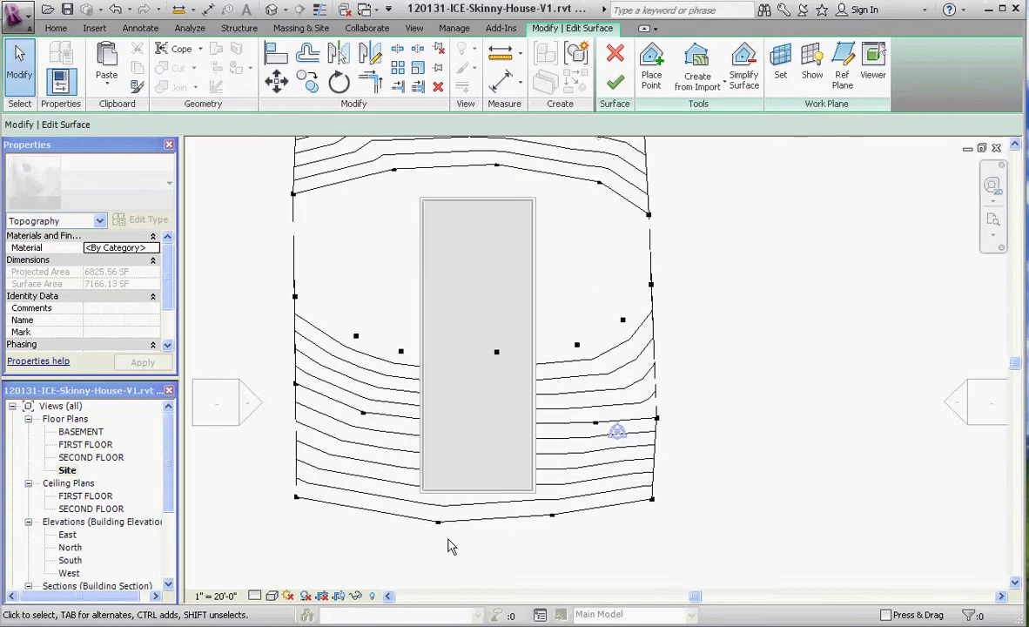
left_click(362, 413)
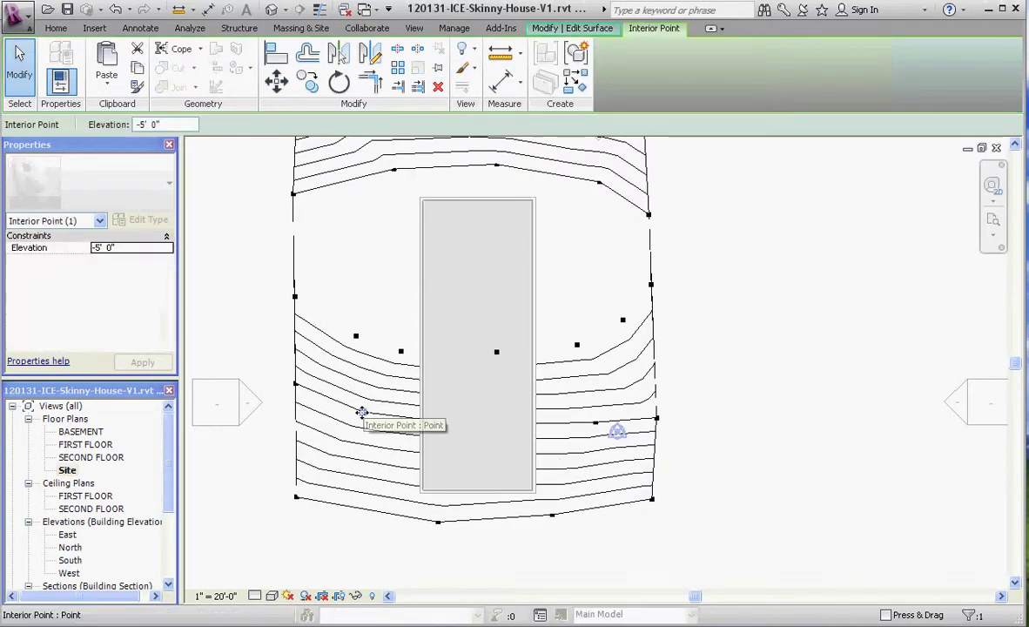
left_click_drag(364, 398, 368, 400)
left_click(471, 429)
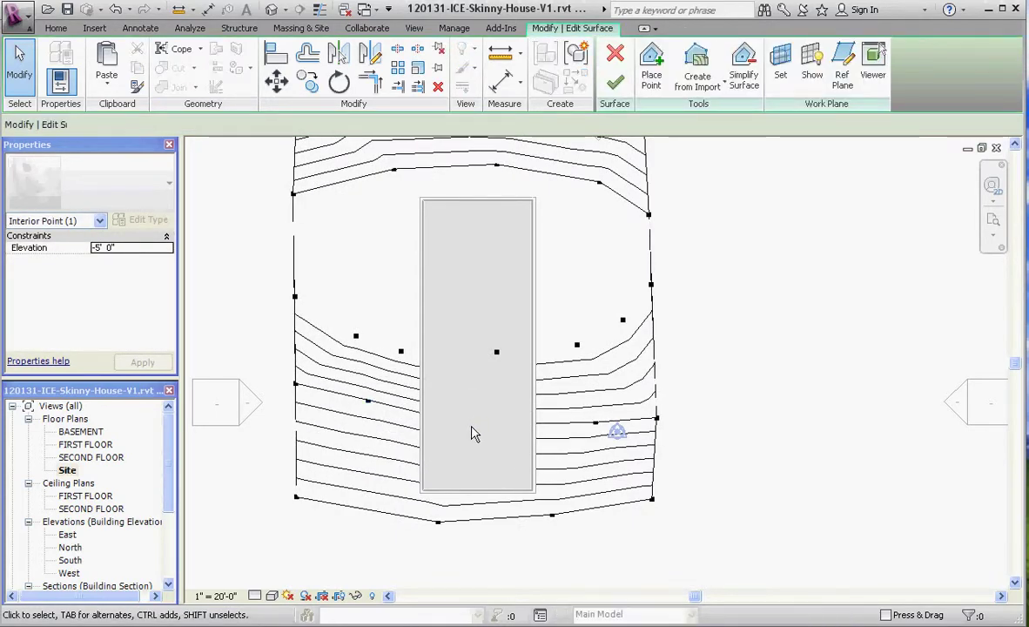
left_click_drag(470, 433, 874, 457)
left_click(510, 438)
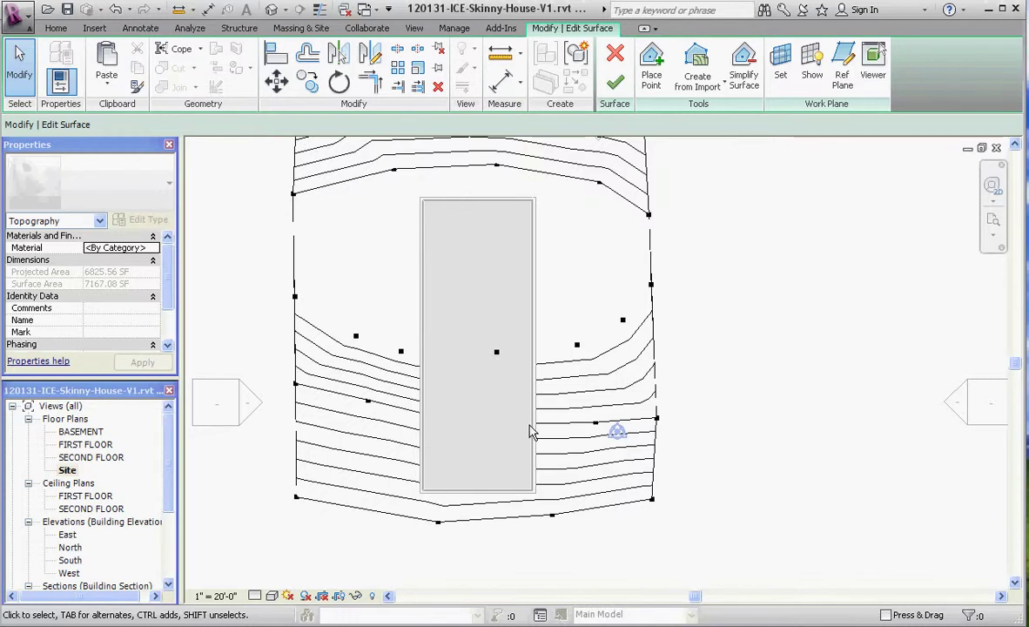
scroll(520, 506, "up", 4)
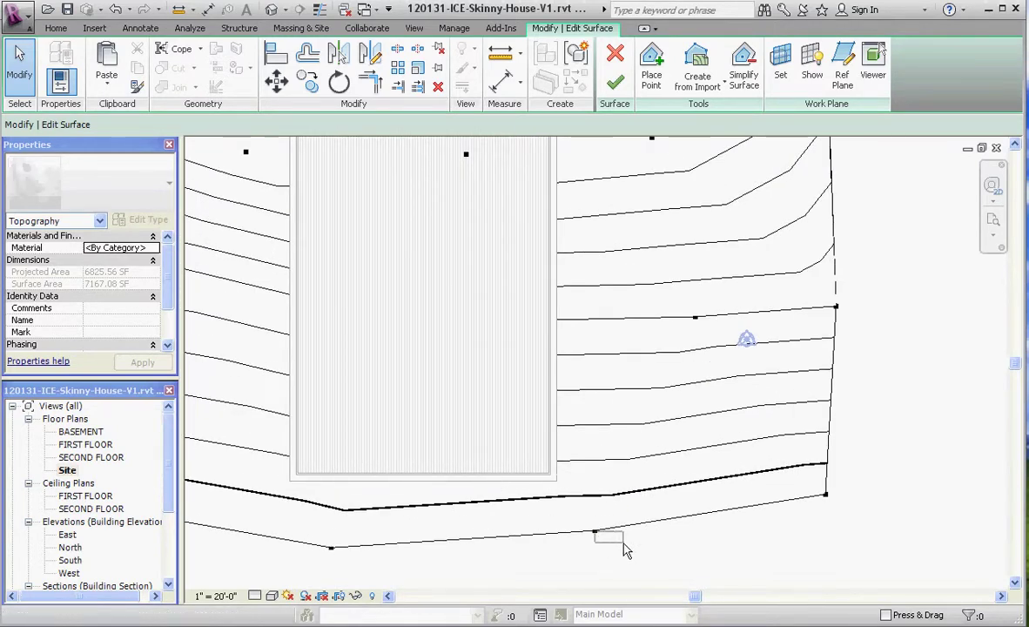
Step: Drag the front -11' boundary points up toward the house's front corners
left_click(594, 531)
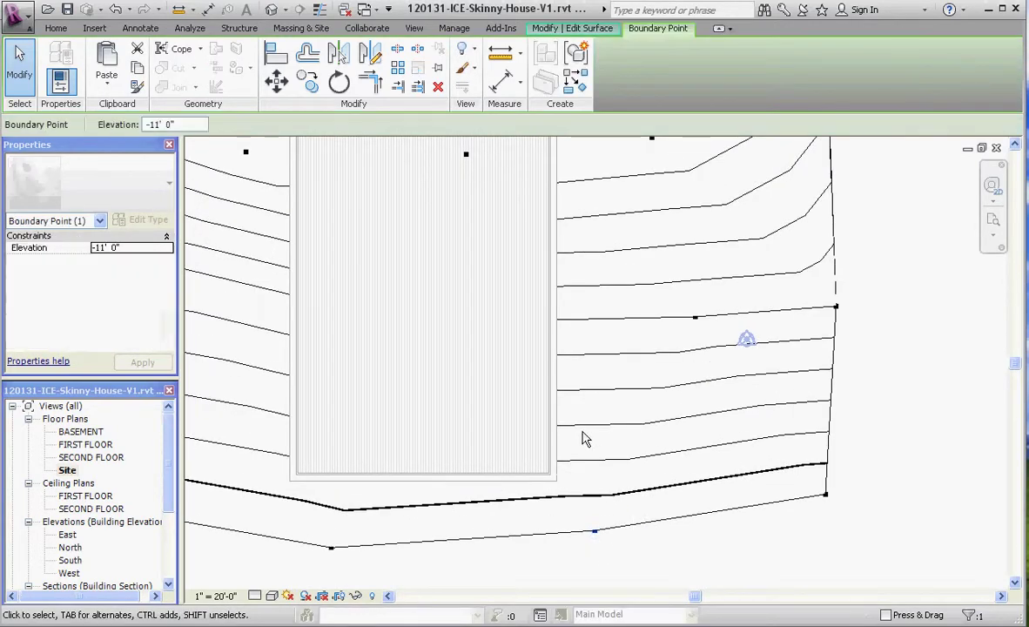
scroll(578, 470, "up", 4)
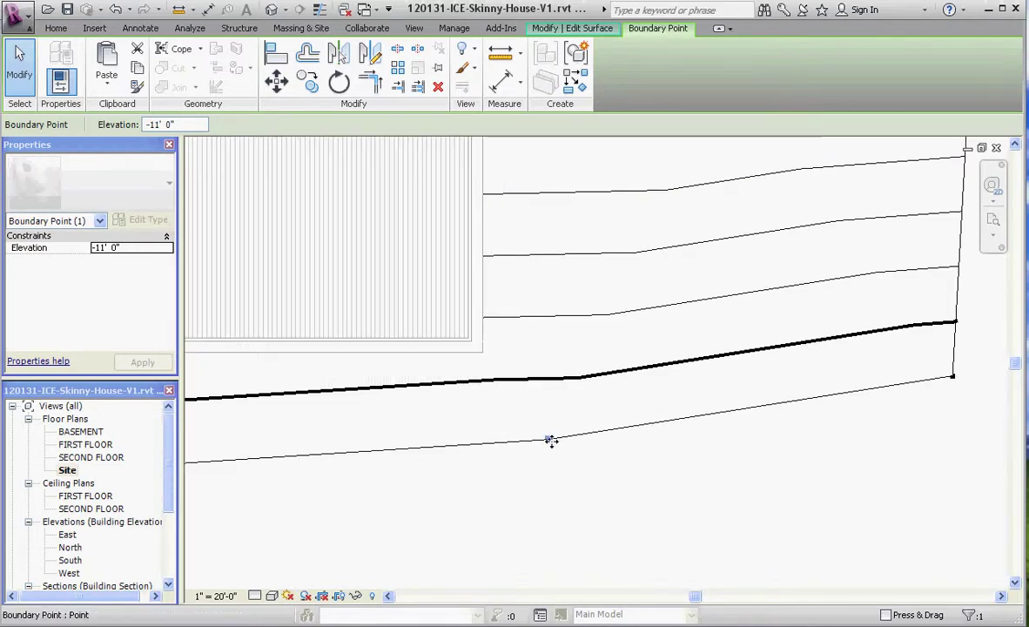
left_click_drag(550, 439, 579, 418)
scroll(711, 478, "down", 3)
left_click(359, 474)
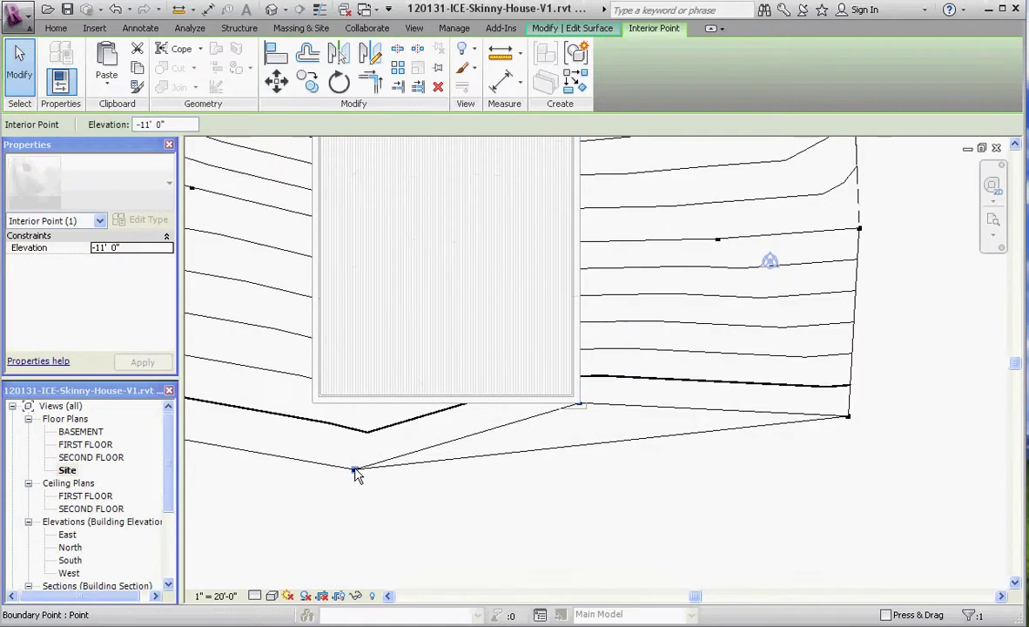
key("Escape")
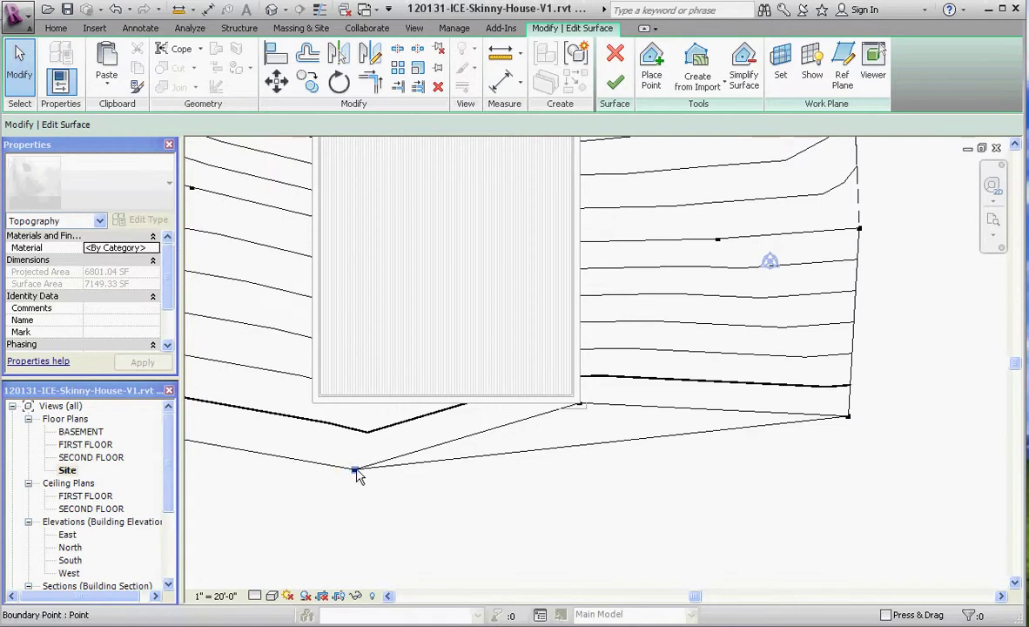
left_click_drag(318, 418, 279, 351)
scroll(355, 470, "up", 3)
Step: Drop the front -11' boundary point in line with the house front
left_click(410, 537)
scroll(415, 537, "down", 5)
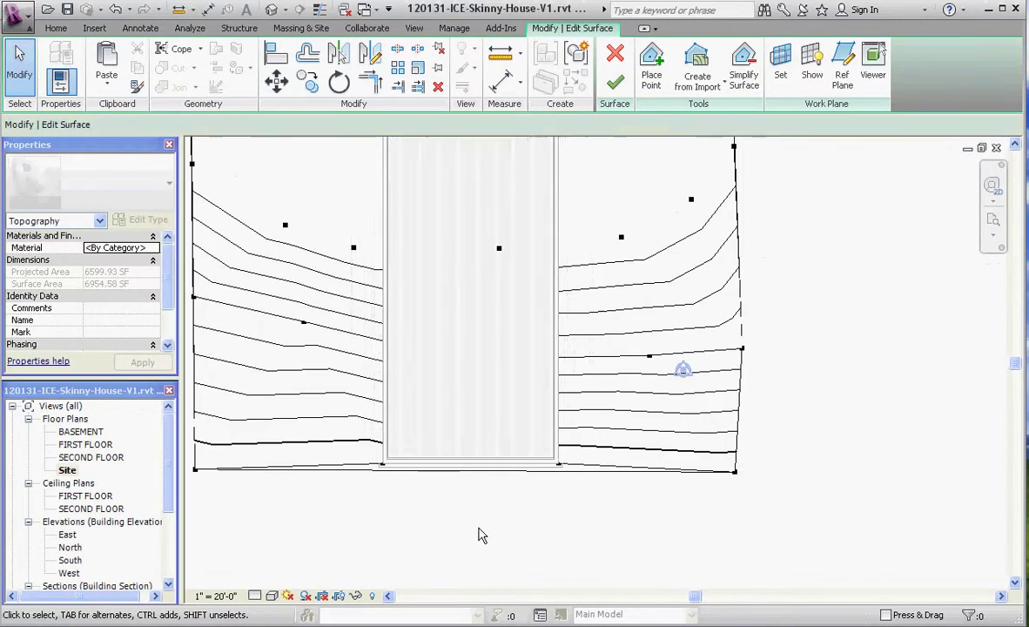
scroll(560, 509, "down", 2)
scroll(513, 519, "up", 1)
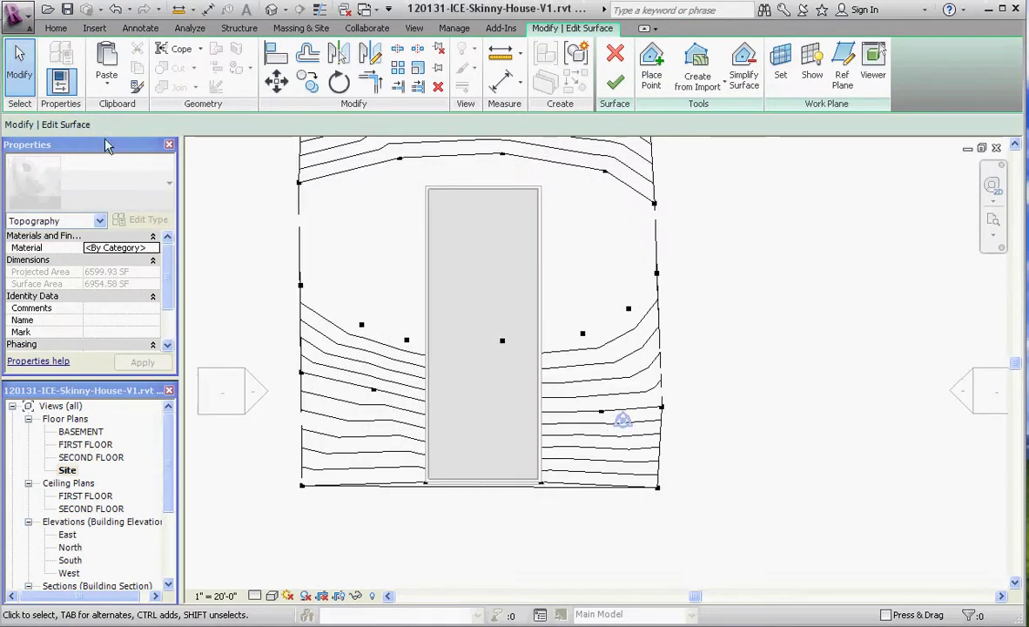
Step: Place four new -11' points in front of the house to form a flat pad
left_click(653, 69)
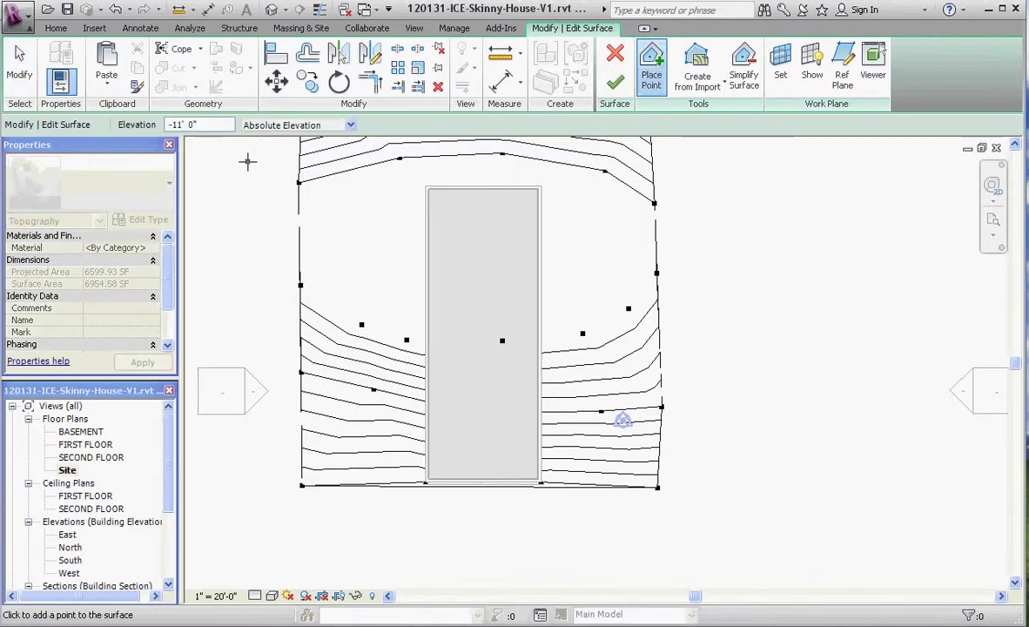
left_click(302, 524)
left_click(396, 558)
left_click(594, 576)
left_click(664, 556)
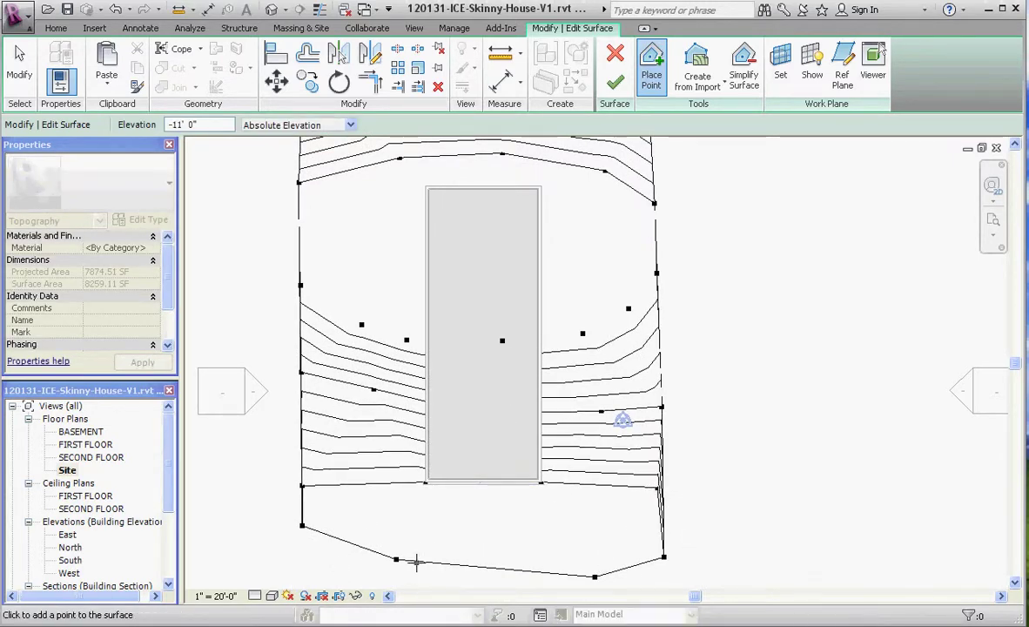
key("Escape")
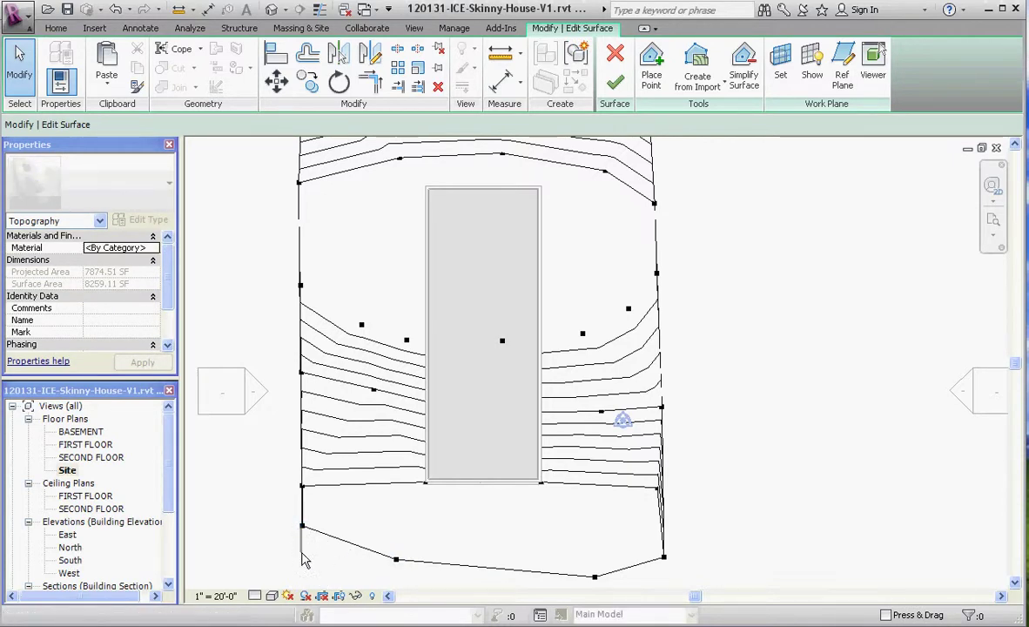
Step: Pull the front-left -11' boundary point down to square the site edge
scroll(296, 535, "up", 5)
left_click(288, 515)
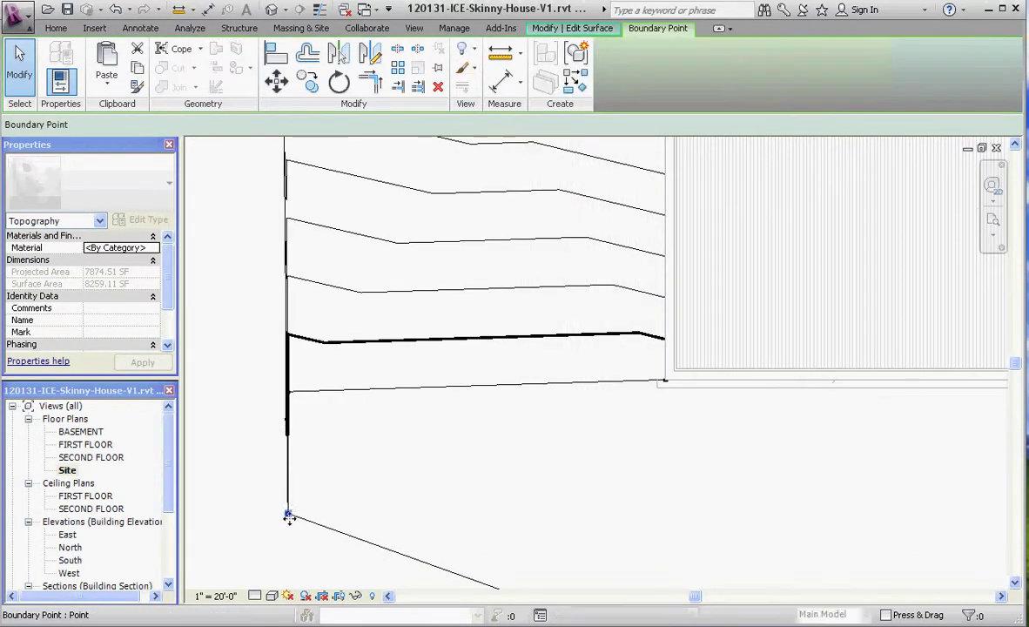
scroll(300, 452, "down", 3)
scroll(299, 470, "up", 2)
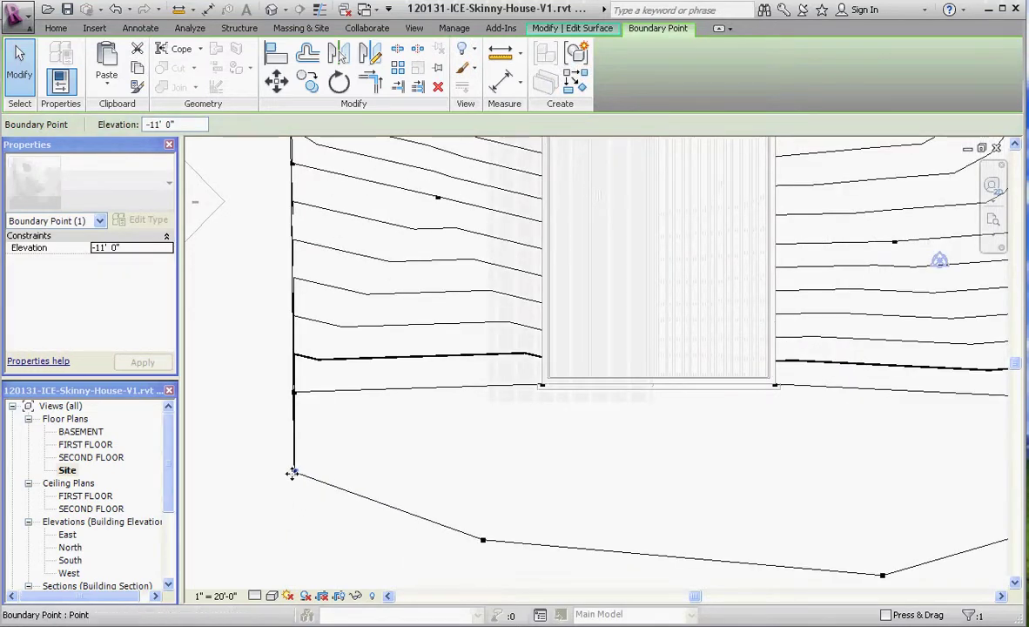
left_click_drag(294, 474, 292, 542)
scroll(383, 475, "down", 4)
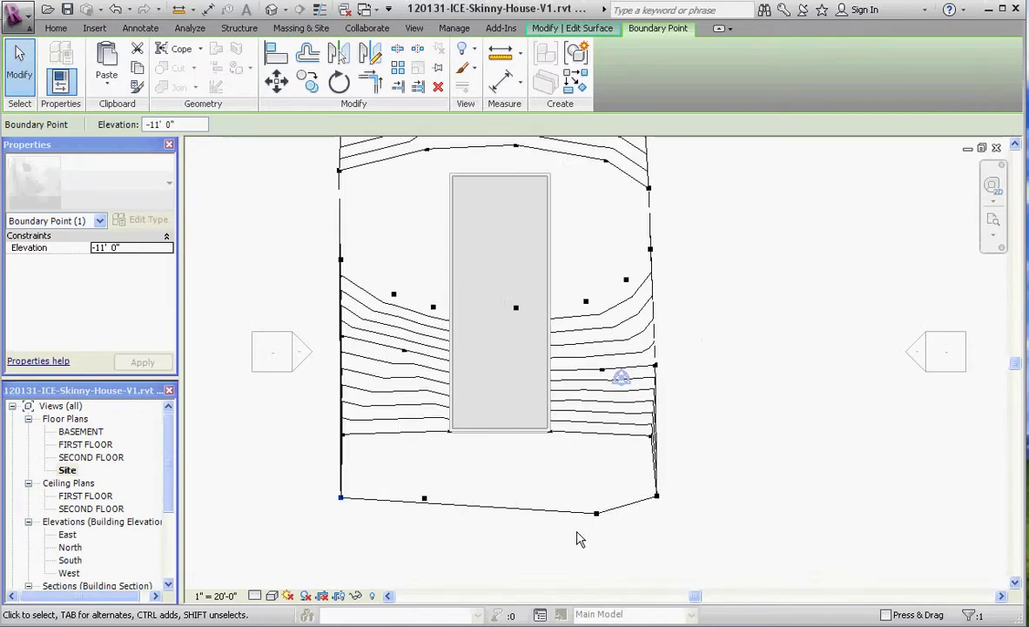
middle_click_drag(584, 543, 592, 563)
left_click(714, 401)
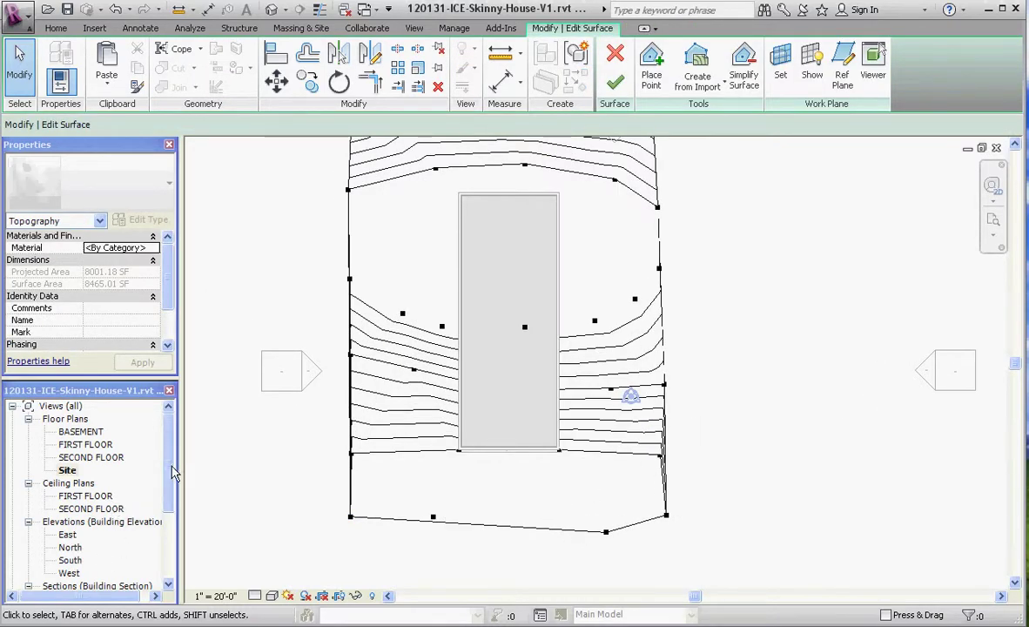
Step: Select the Site view and click Finish Surface to commit the reshaped toposurface
scroll(172, 473, "down", 2)
scroll(87, 453, "up", 1)
left_click(67, 430)
scroll(67, 430, "up", 1)
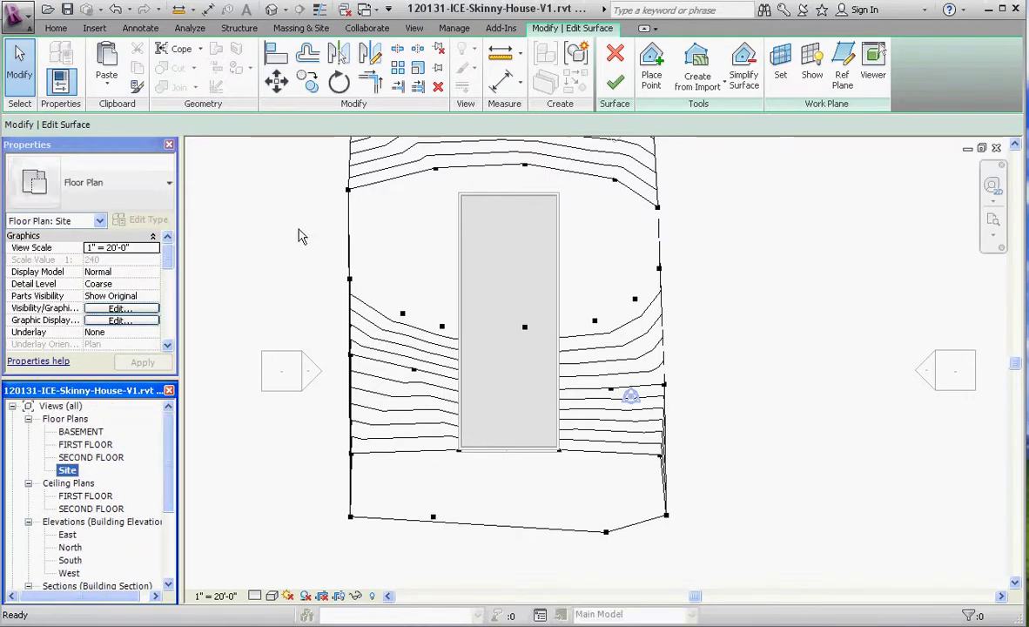
left_click(416, 29)
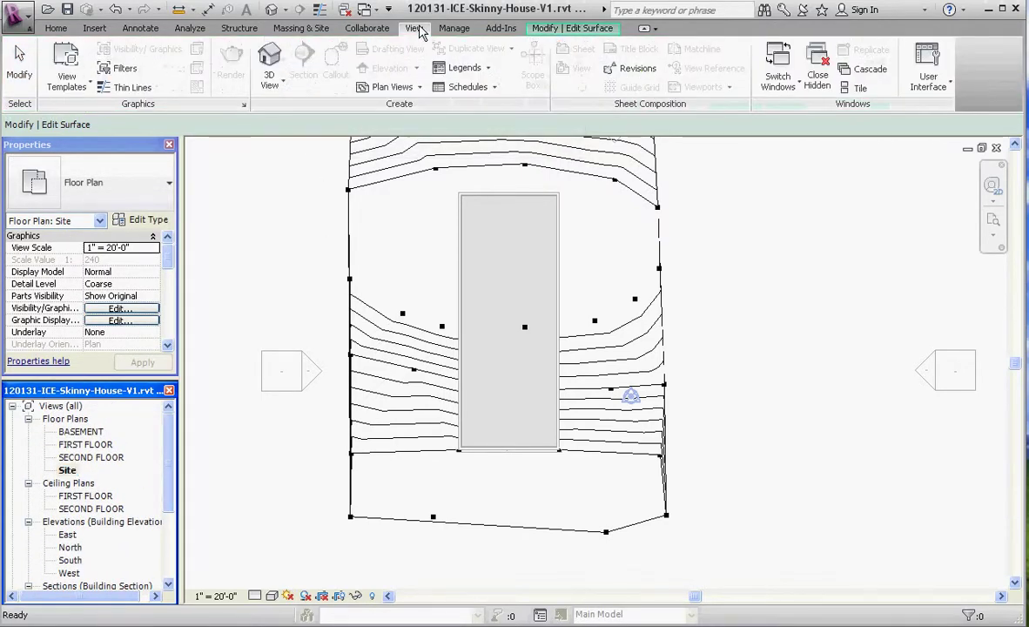
left_click(599, 30)
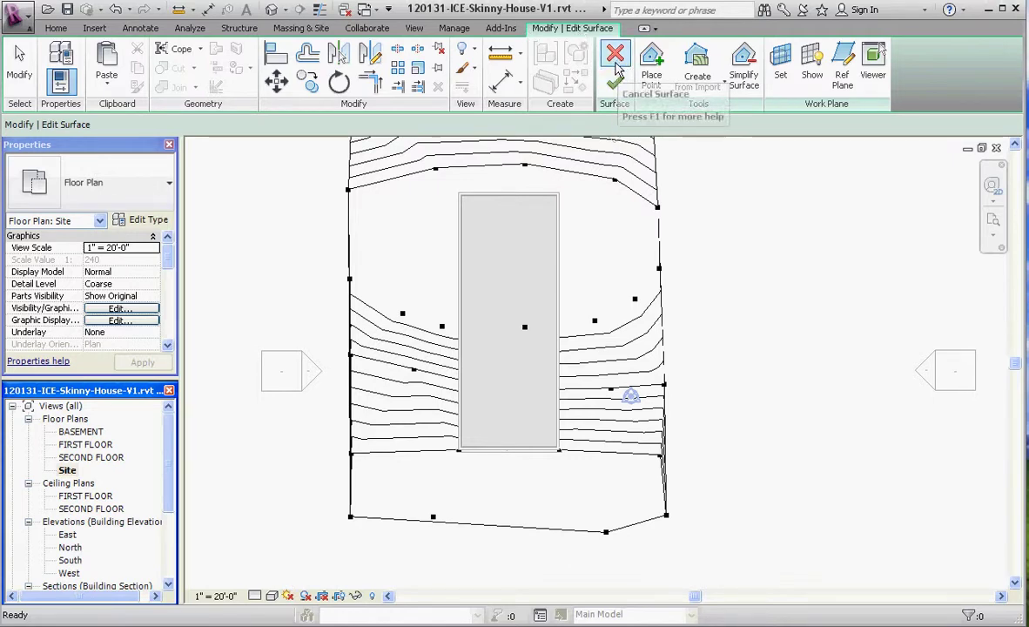
left_click(616, 86)
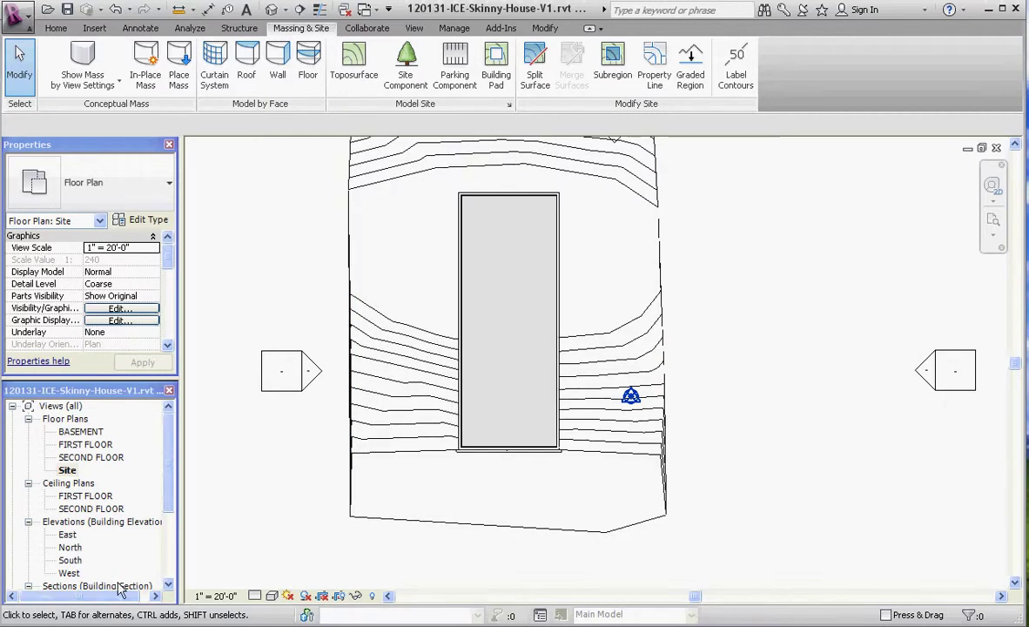
Step: Open the default 3D view, switch to Realistic visual style, and select the toposurface
left_click(415, 28)
left_click(269, 61)
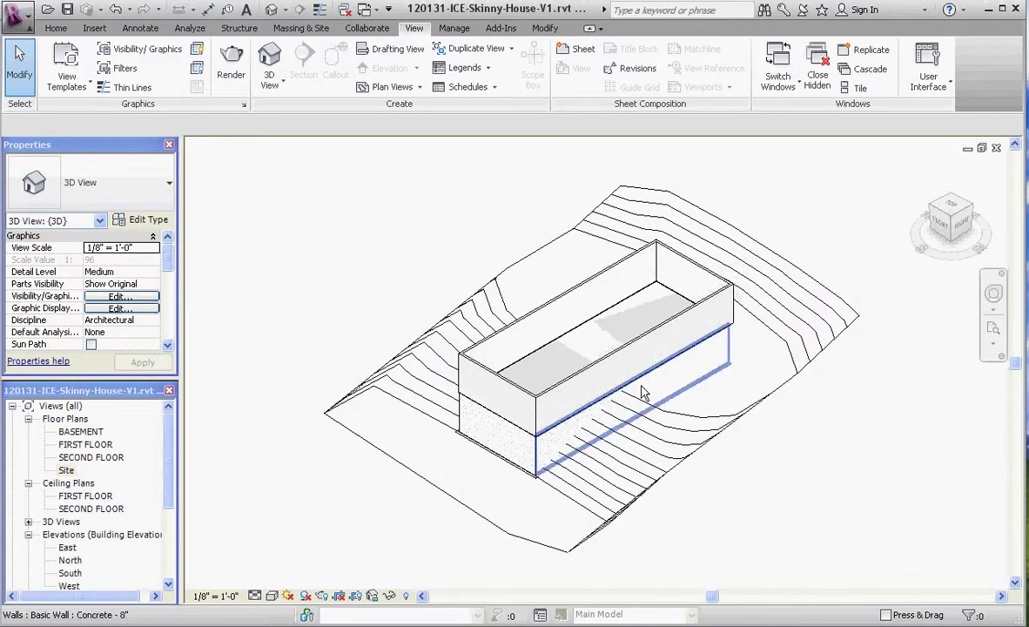
scroll(529, 486, "down", 2)
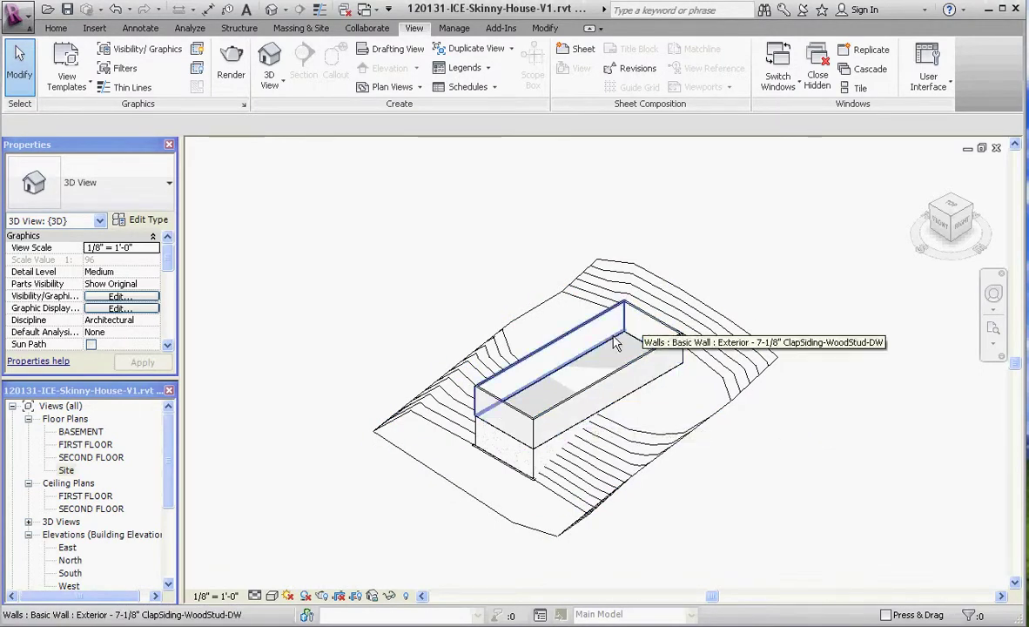
scroll(608, 493, "up", 3)
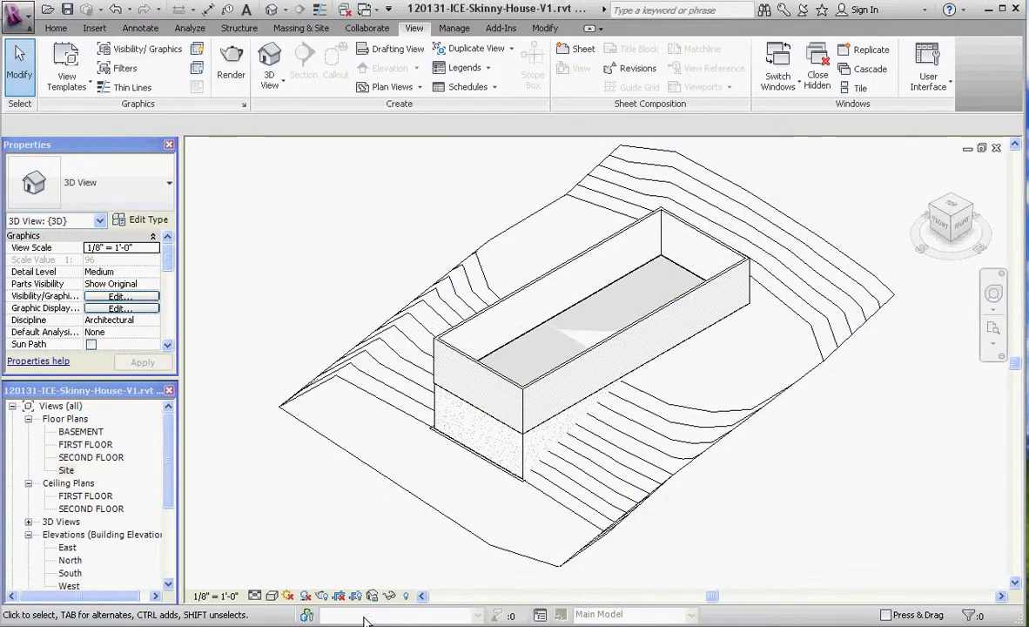
left_click(272, 596)
left_click(292, 578)
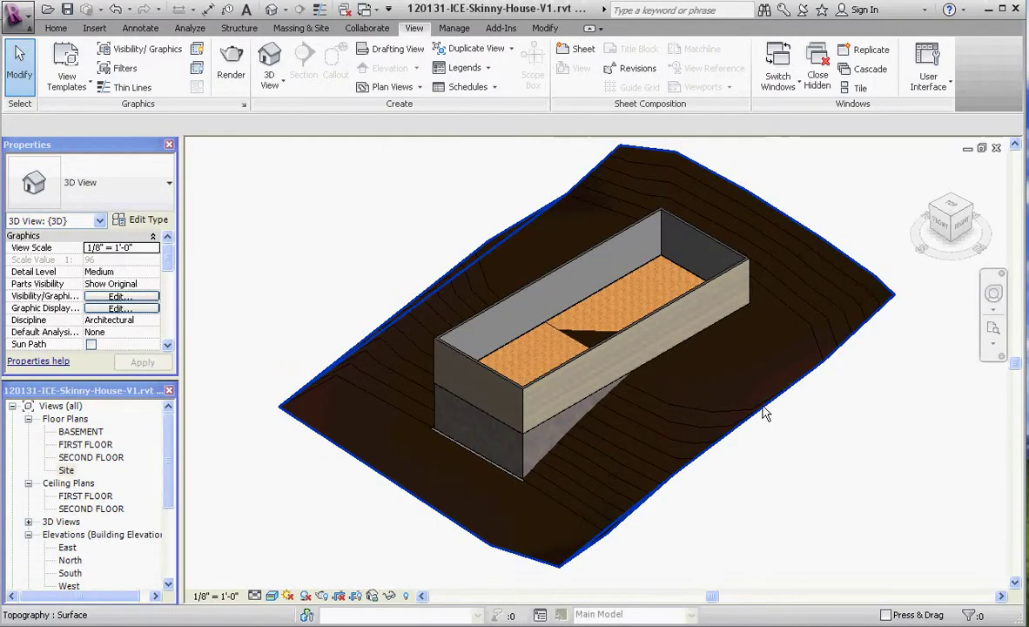
left_click(766, 416)
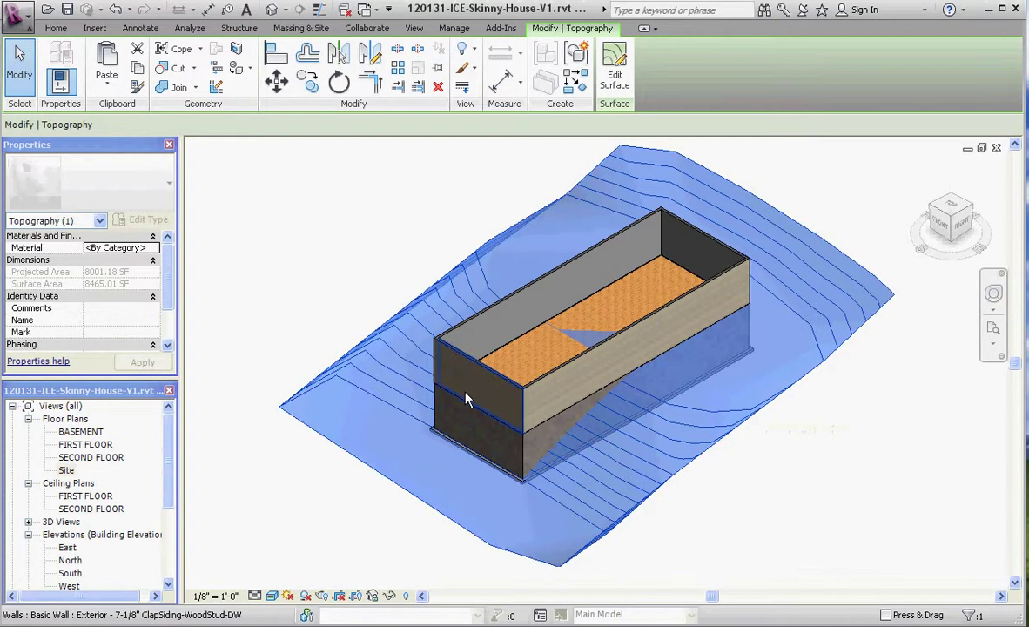
Step: Set the toposurface Material to Site - Grass and deselect it to see the grass
left_click(154, 251)
left_click(154, 248)
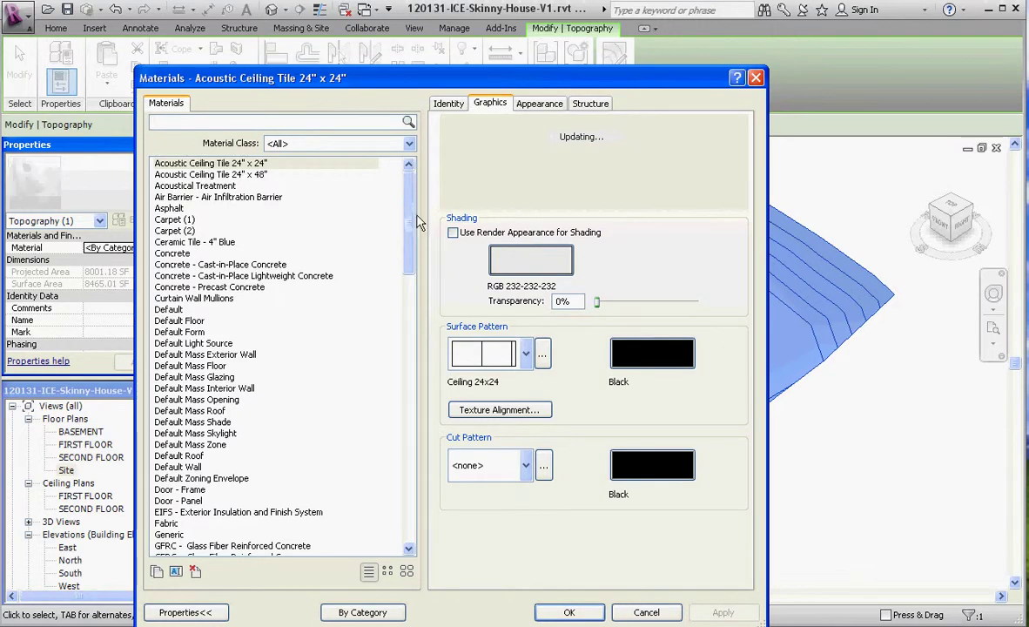
left_click_drag(417, 222, 396, 441)
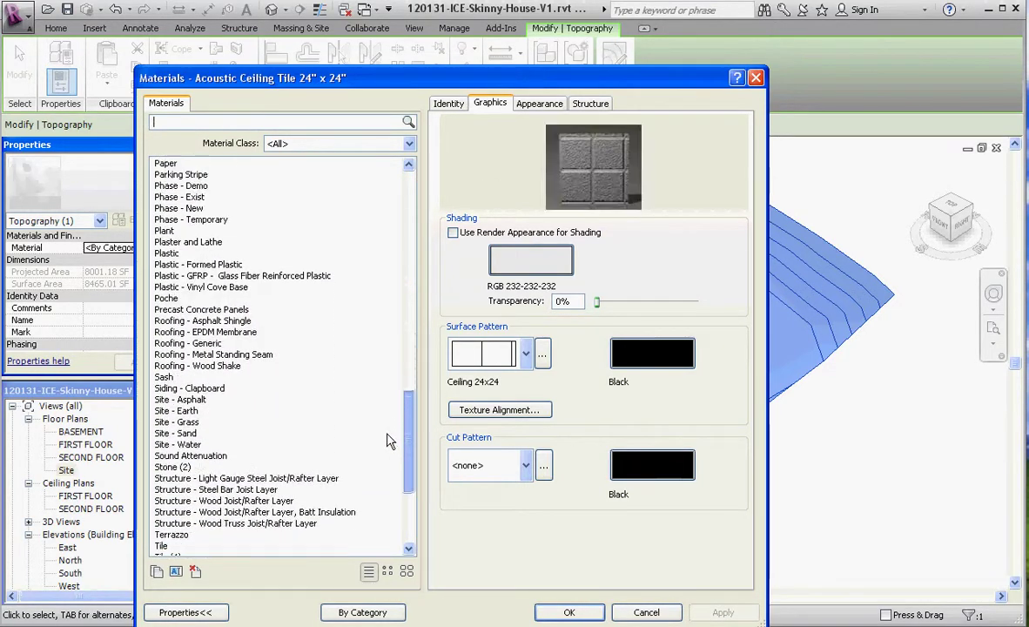
left_click(185, 423)
left_click(578, 612)
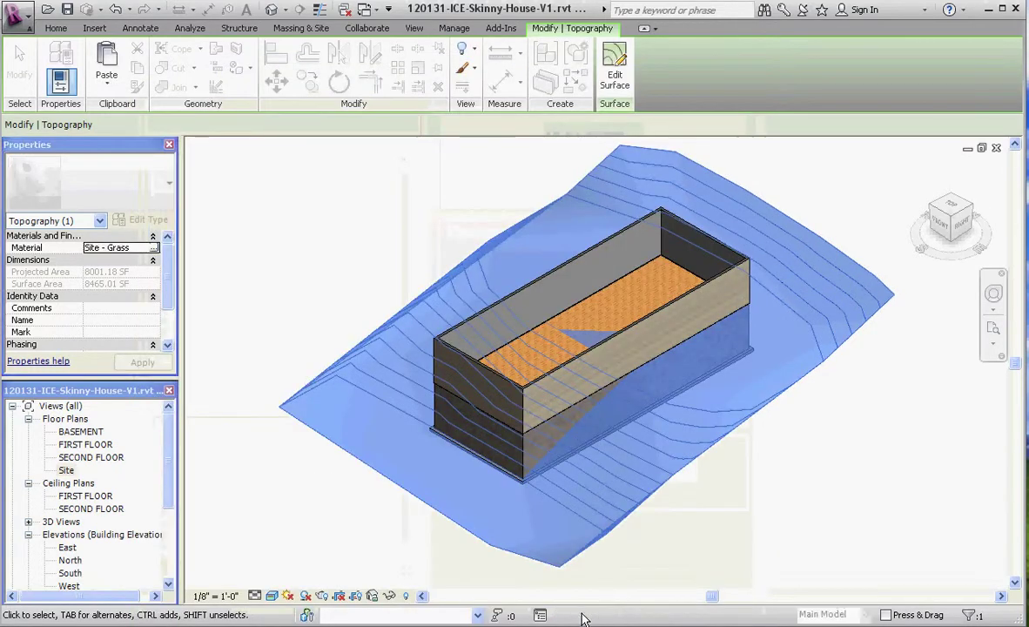
left_click(701, 555)
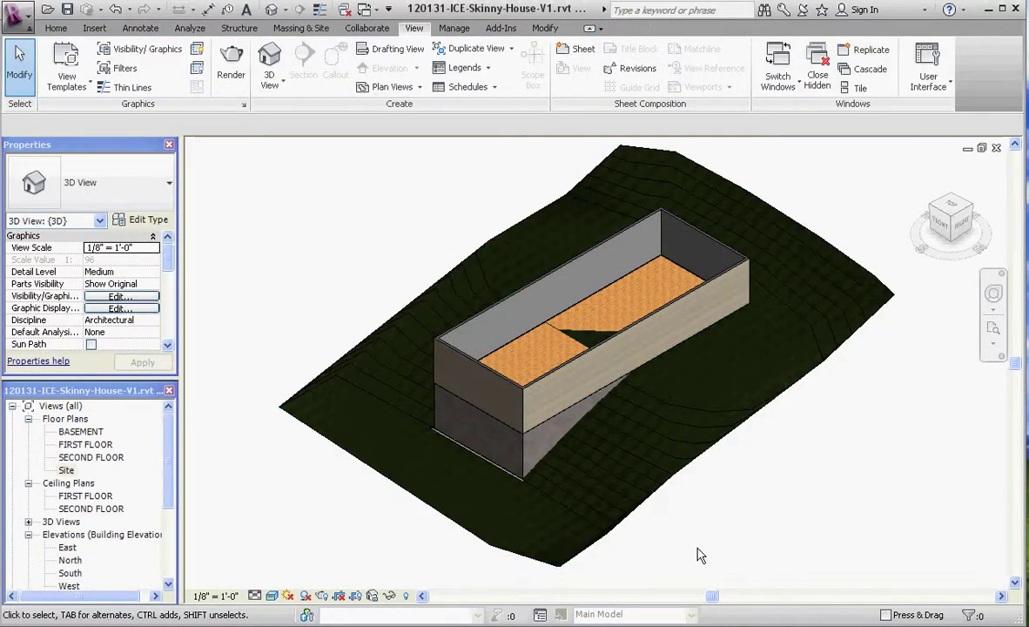